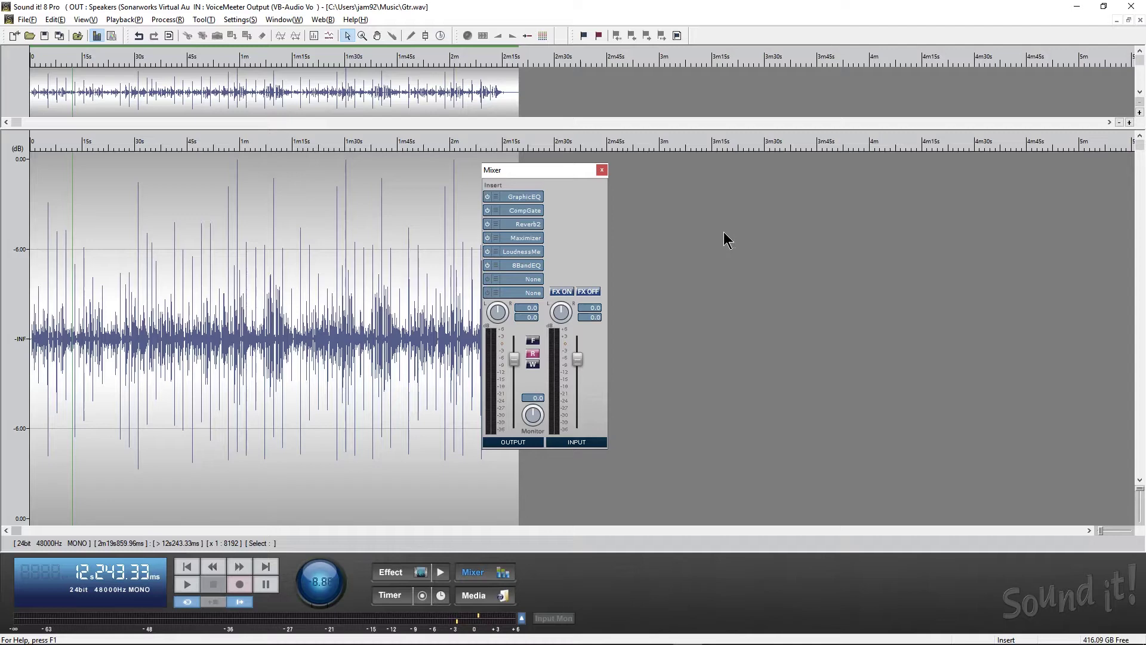
# Open the 8BandEQ editor beside the Mixer and show that slot's INTERNET Co.,Ltd. plugin list.
pyautogui.doubleClick(526, 267)
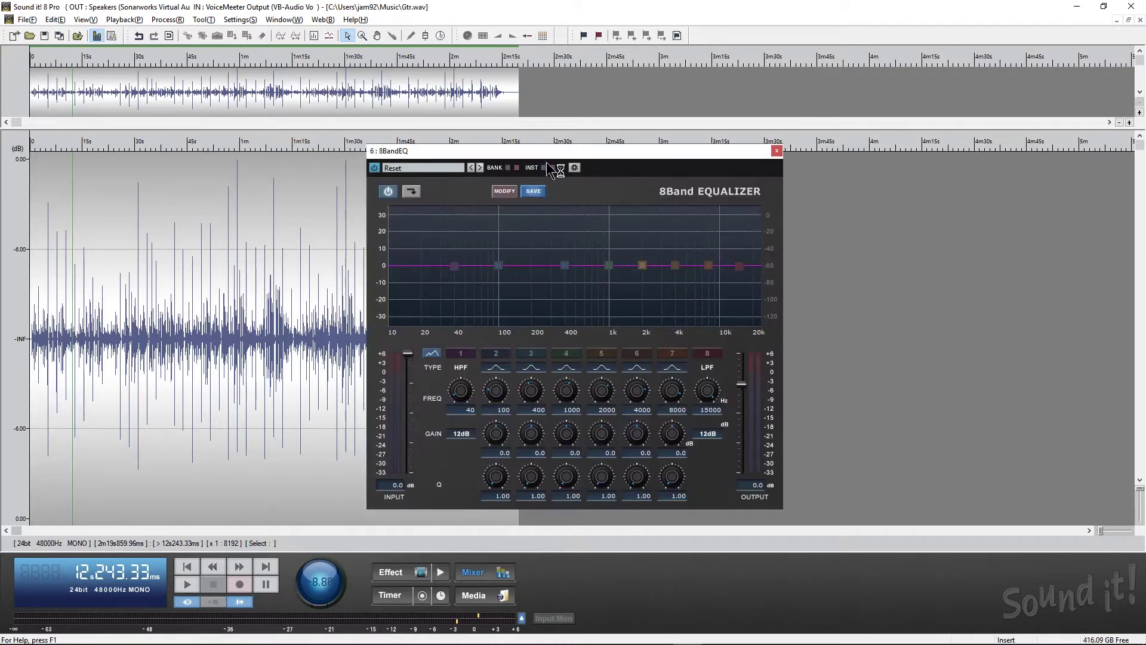
pyautogui.moveTo(562, 154); pyautogui.dragTo(260, 129)
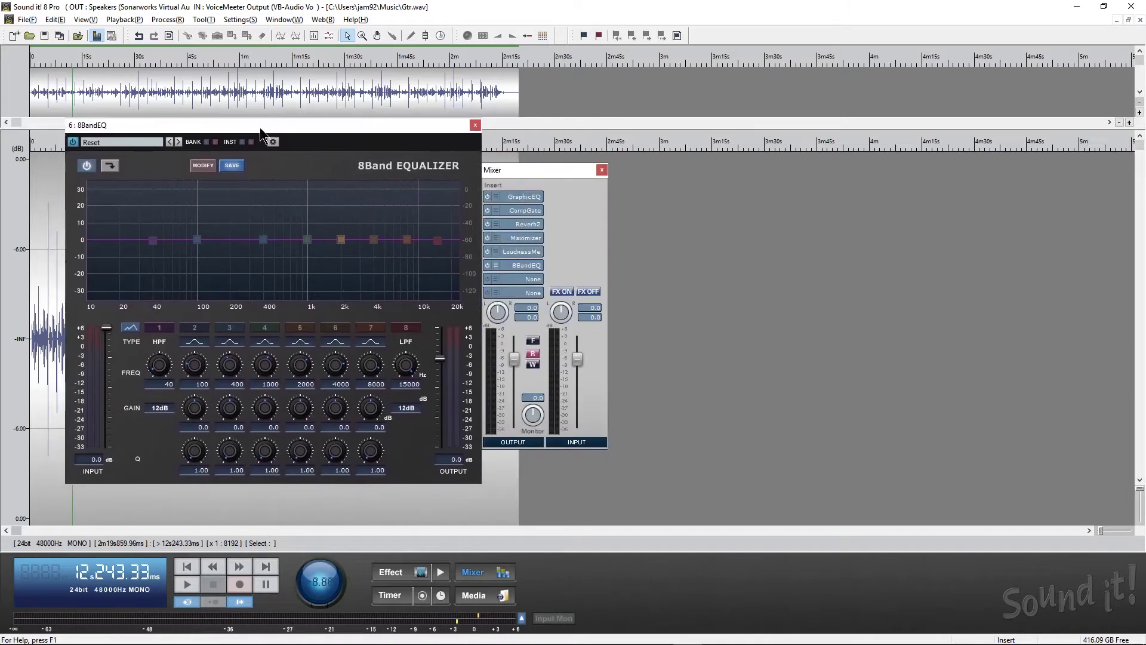
pyautogui.click(527, 267)
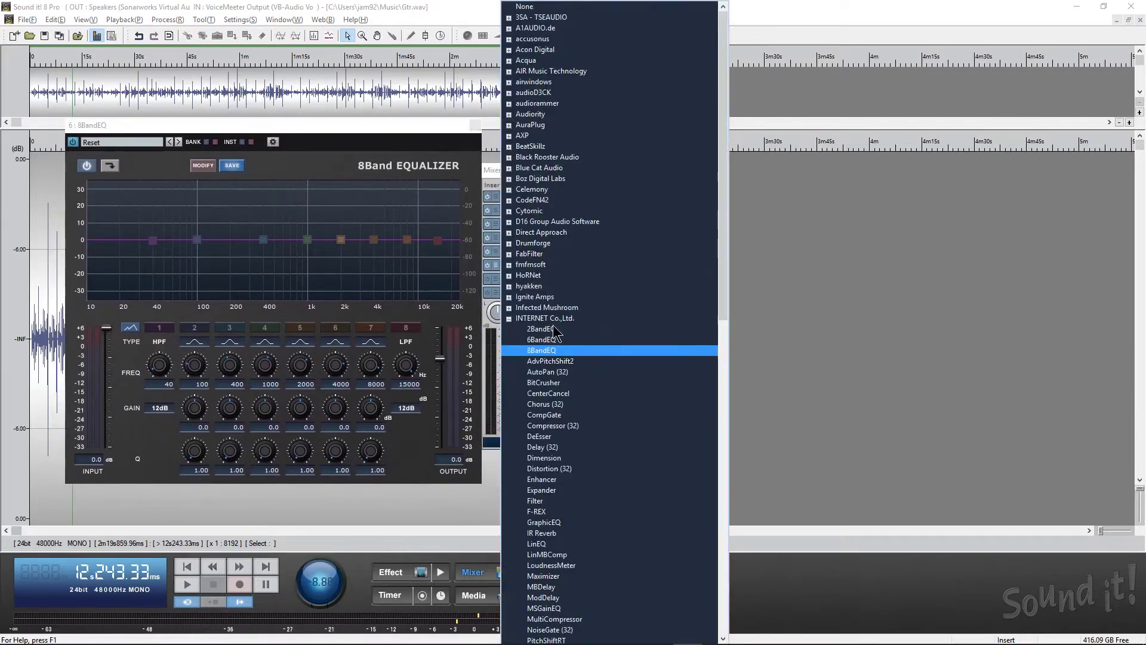
pyautogui.click(536, 318)
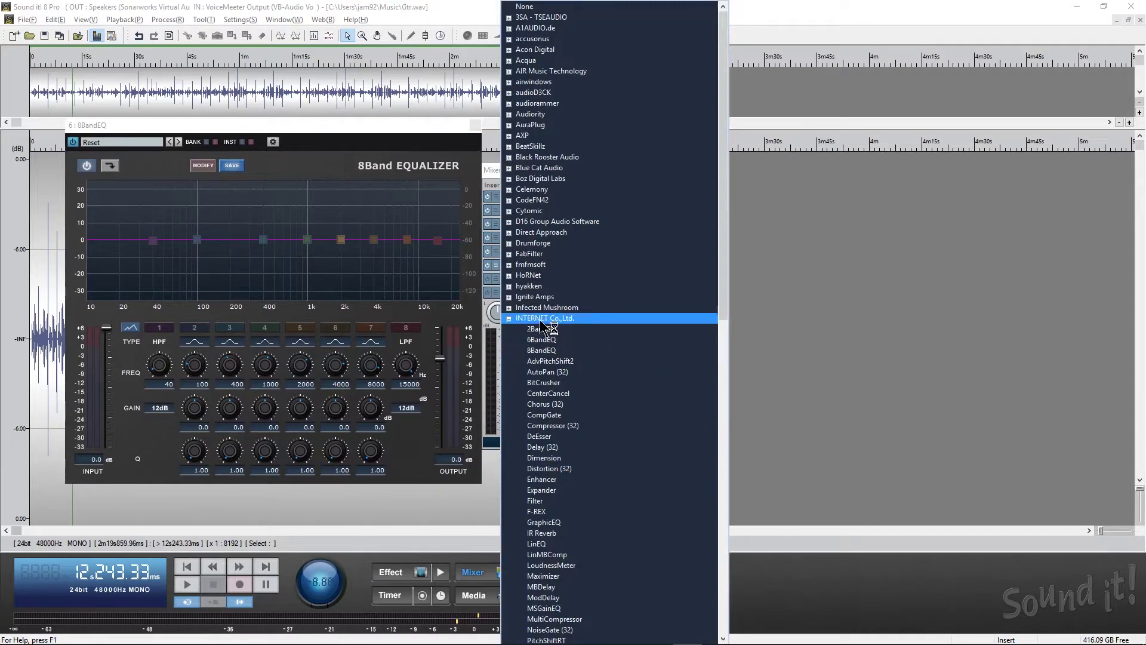
pyautogui.scroll(-5, 564, 320)
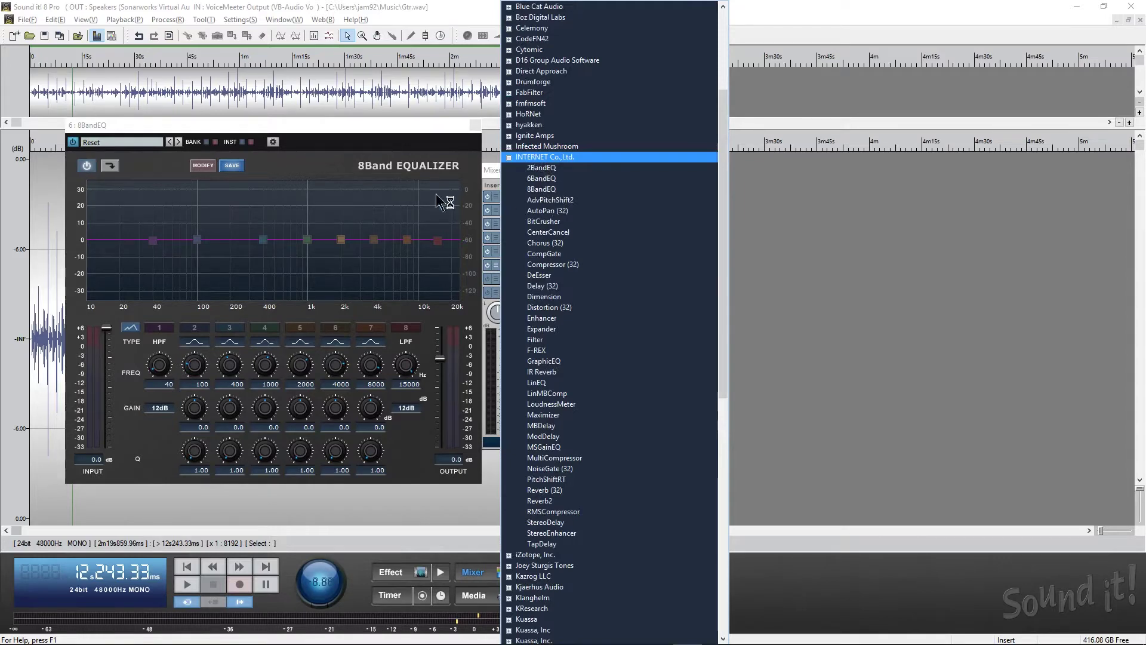
# Try AdvPitchShift2, BitCrusher and CenterCancel in insert slot 6, moving editors aside.
pyautogui.click(546, 199)
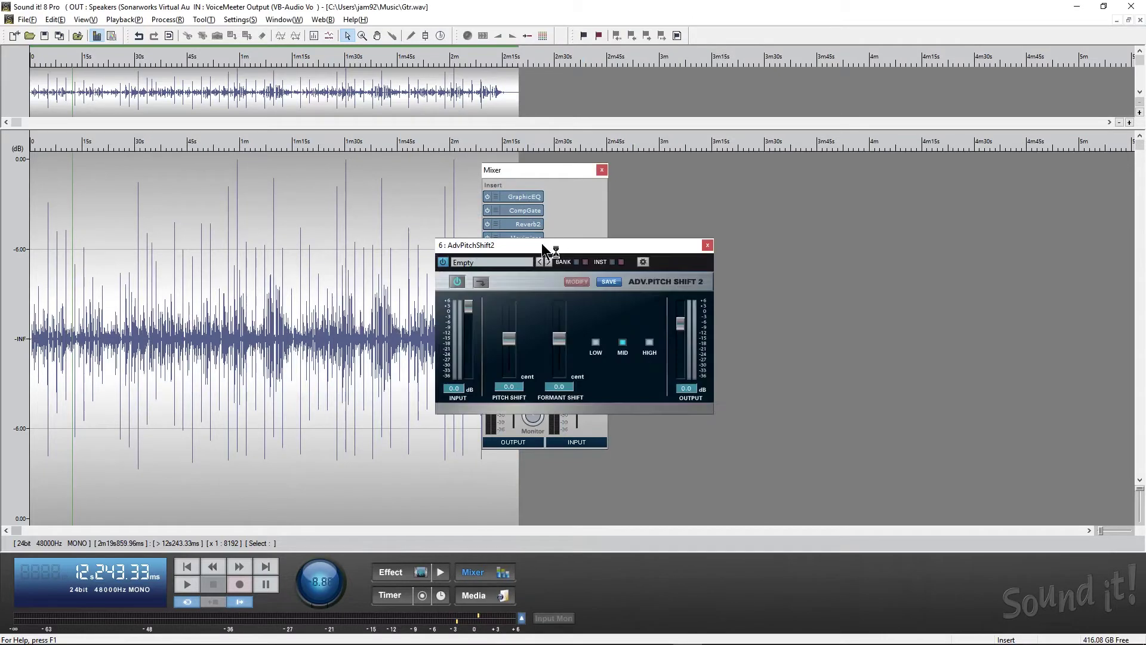
pyautogui.moveTo(544, 250); pyautogui.dragTo(492, 314)
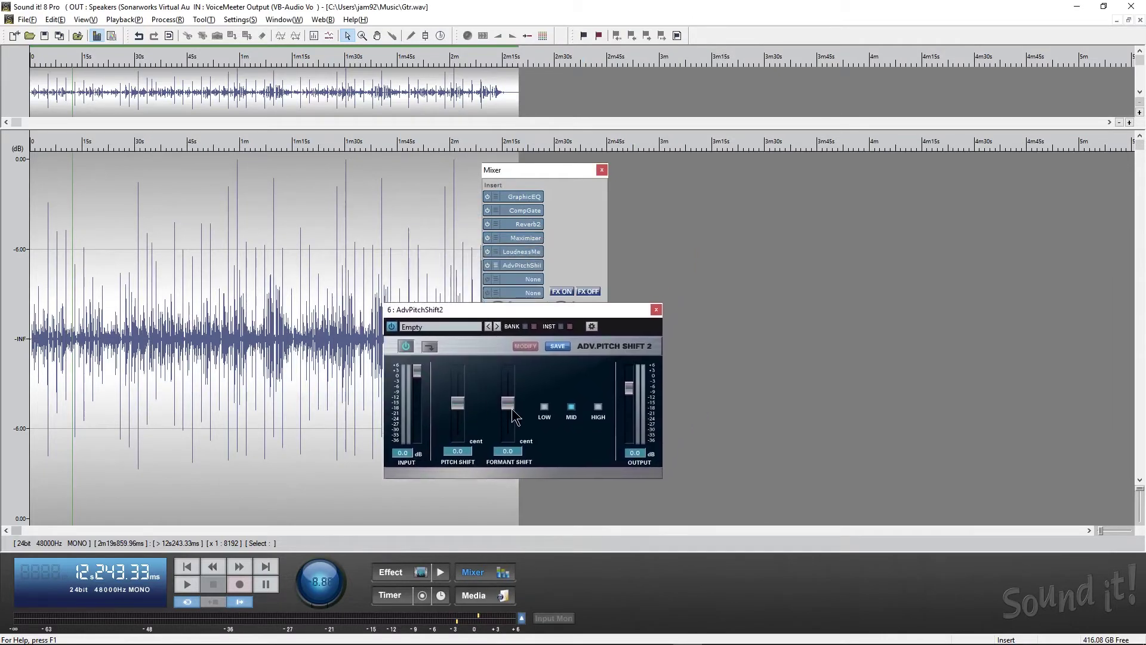
pyautogui.click(521, 279)
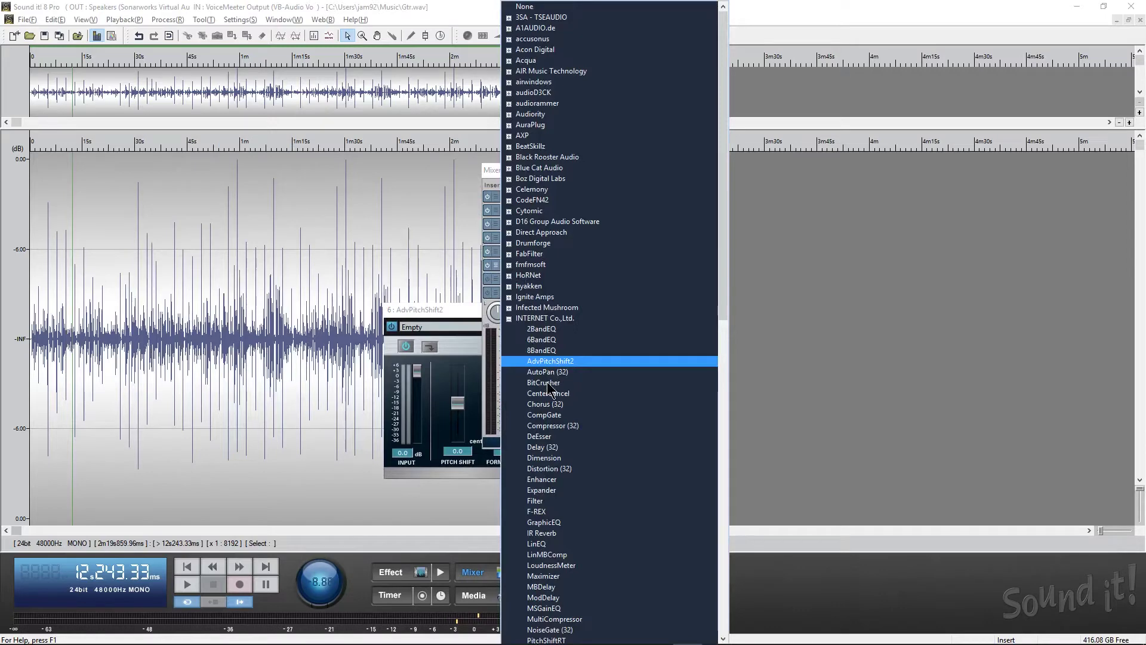
pyautogui.click(547, 381)
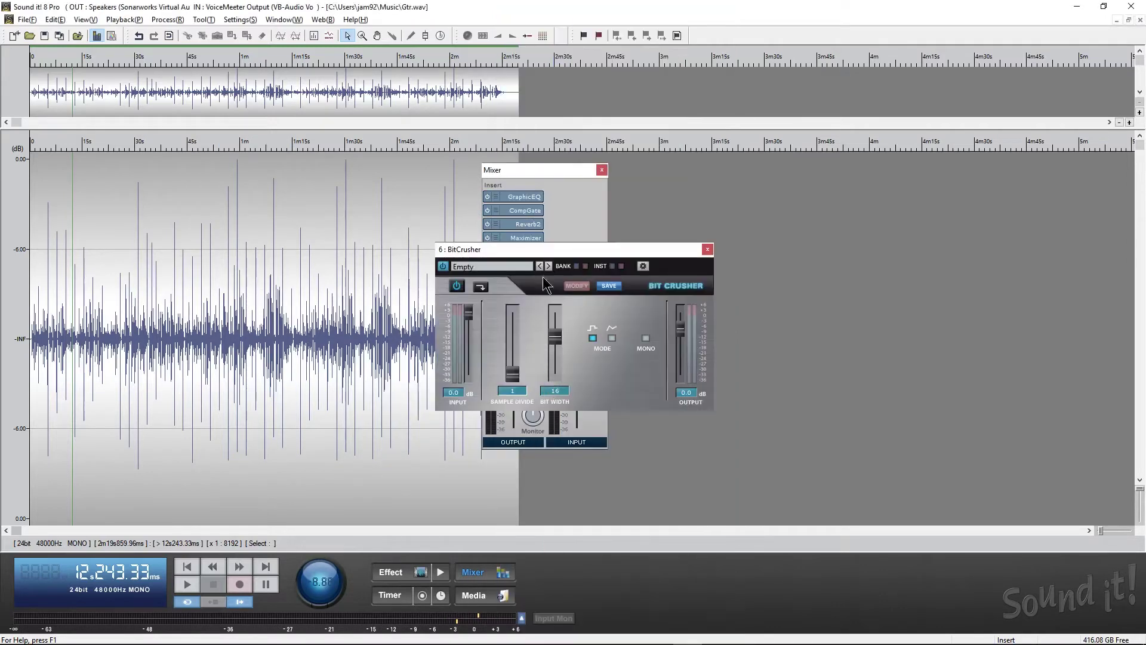
pyautogui.click(528, 278)
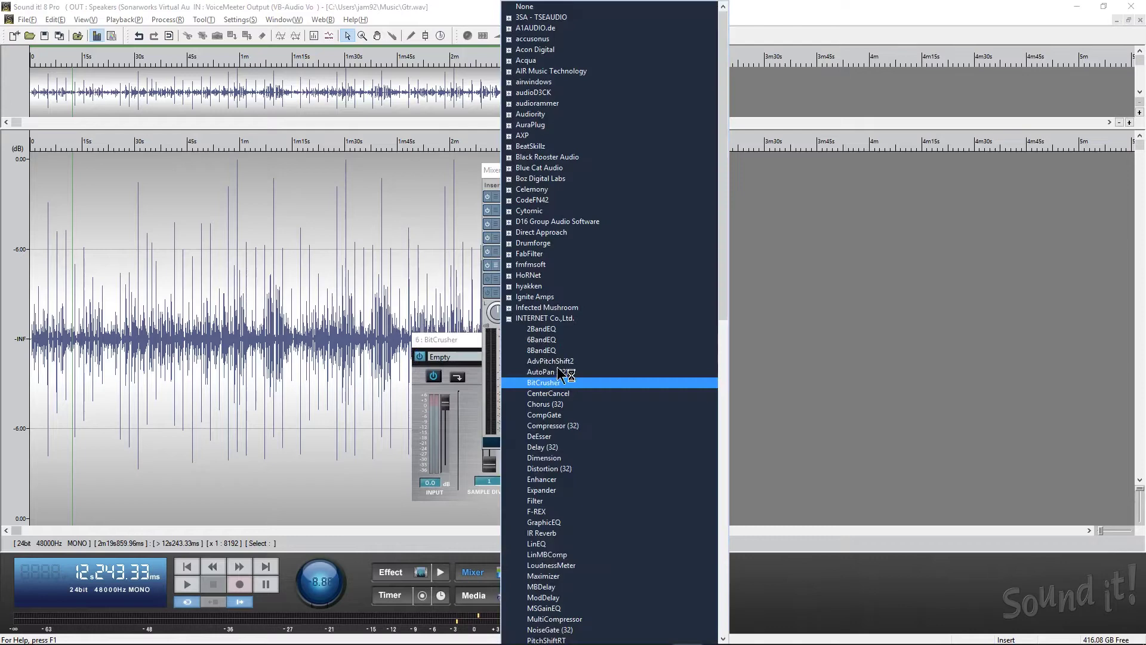
pyautogui.click(556, 364)
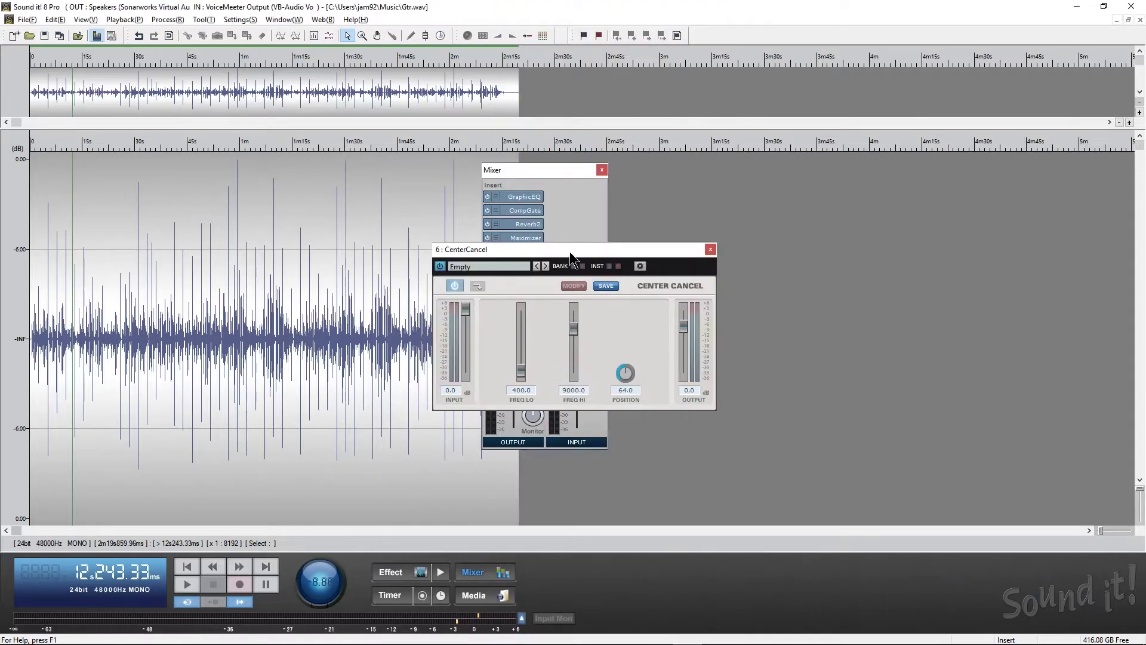
pyautogui.moveTo(569, 252); pyautogui.dragTo(530, 292)
pyautogui.click(519, 265)
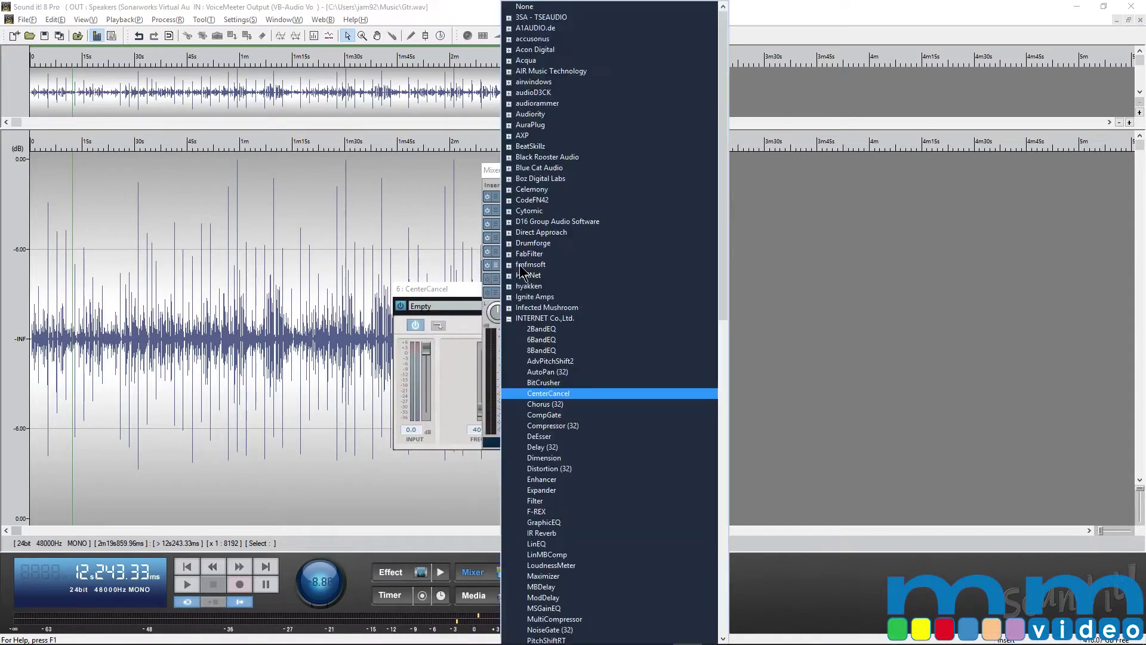
# Load Chorus (32), then CompGate, then DeEsser into insert slot 6.
pyautogui.click(545, 406)
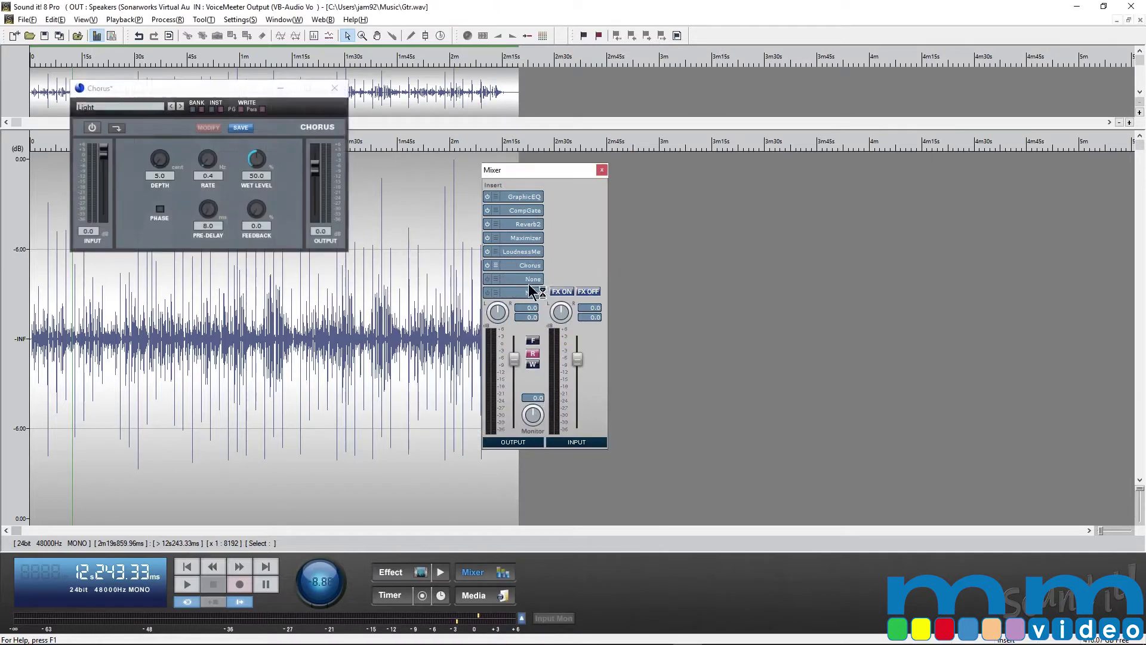
pyautogui.click(524, 266)
pyautogui.click(544, 415)
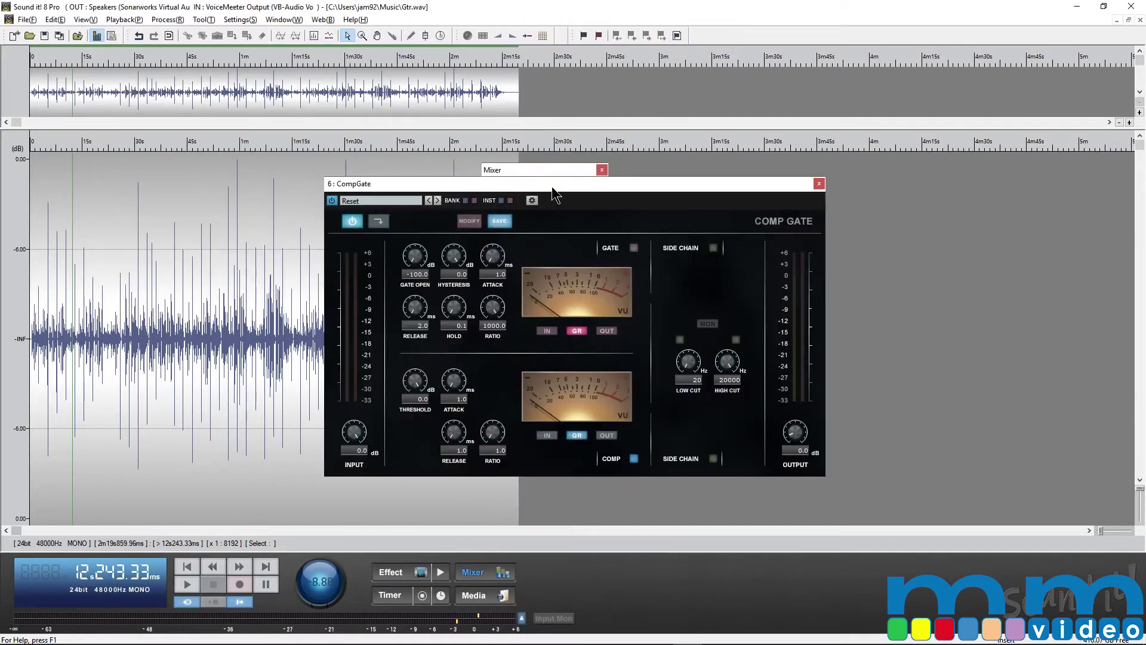
pyautogui.moveTo(552, 186); pyautogui.dragTo(511, 292)
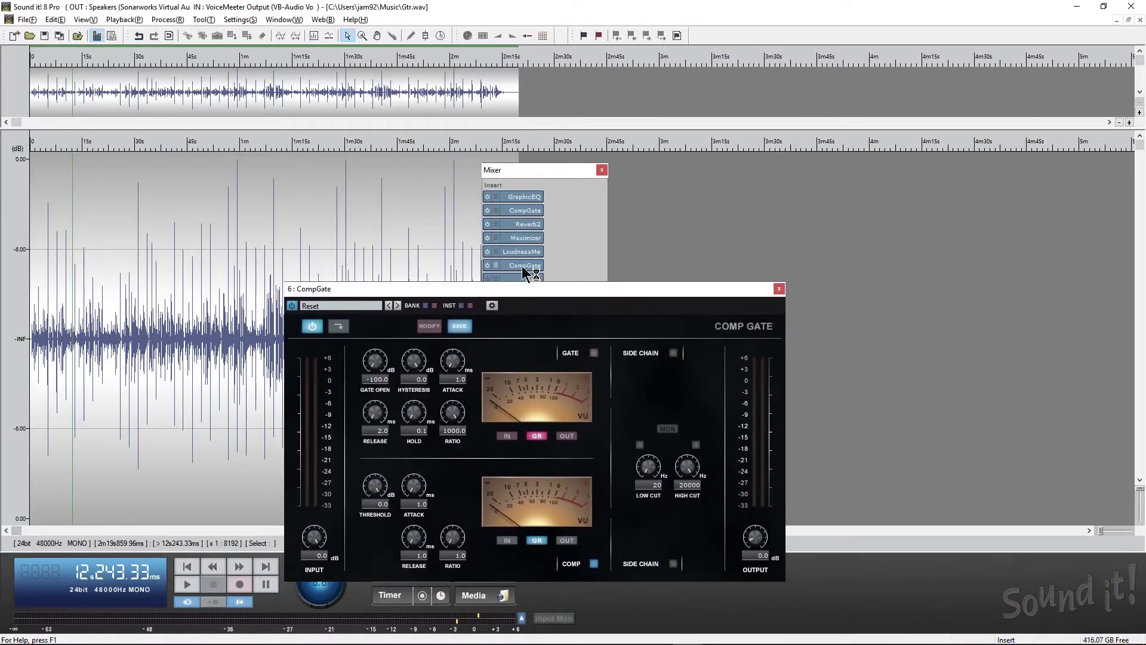
pyautogui.click(523, 266)
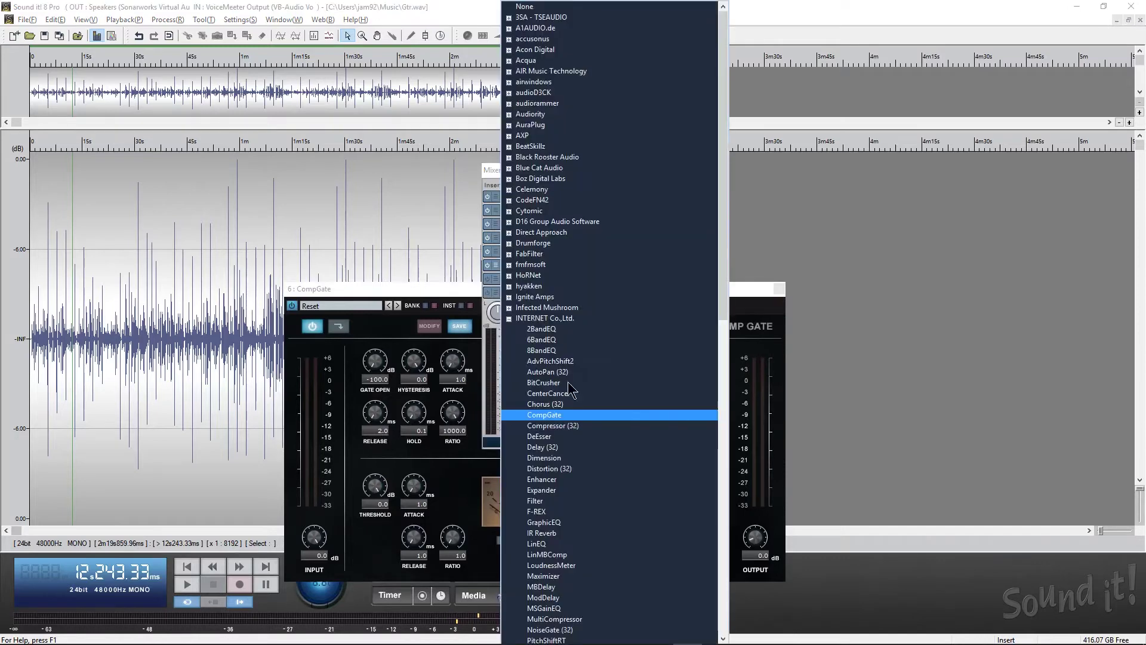
pyautogui.click(544, 437)
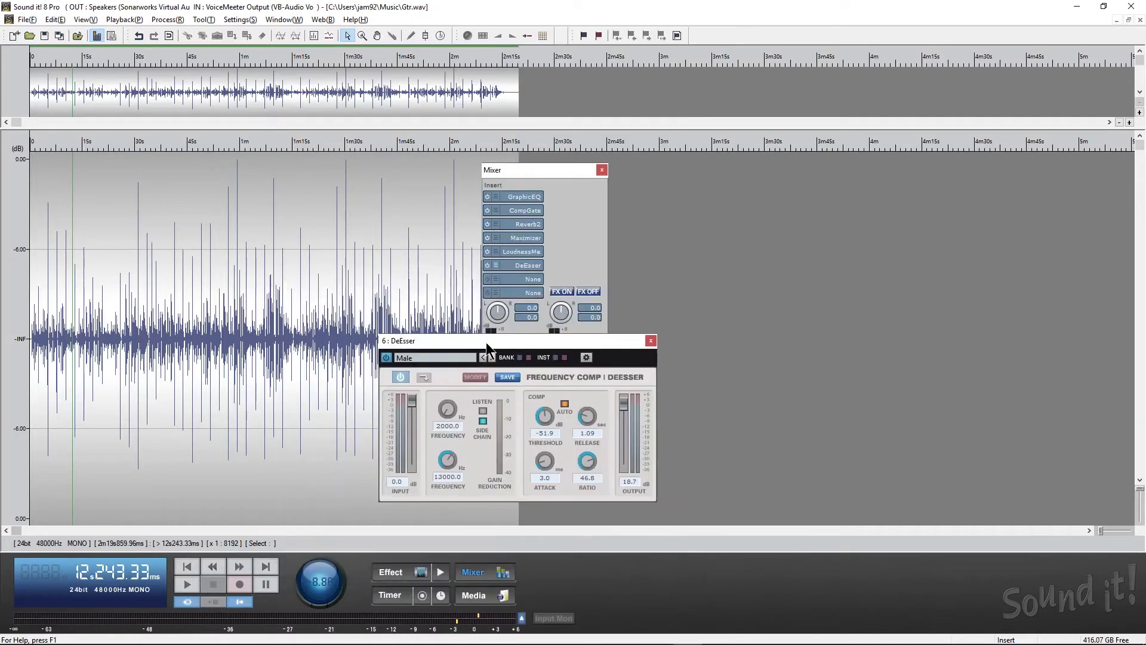
# Swap insert slot 6 to Dimension, then to Enhancer.
pyautogui.click(525, 270)
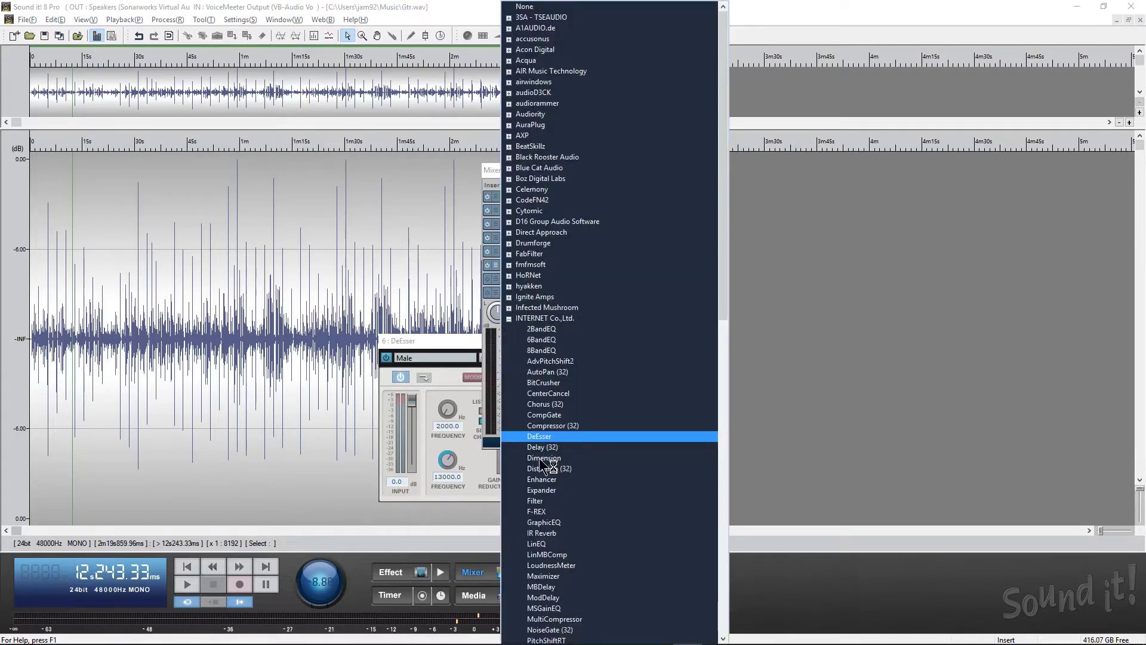
pyautogui.click(545, 458)
pyautogui.moveTo(551, 253); pyautogui.dragTo(526, 302)
pyautogui.click(526, 267)
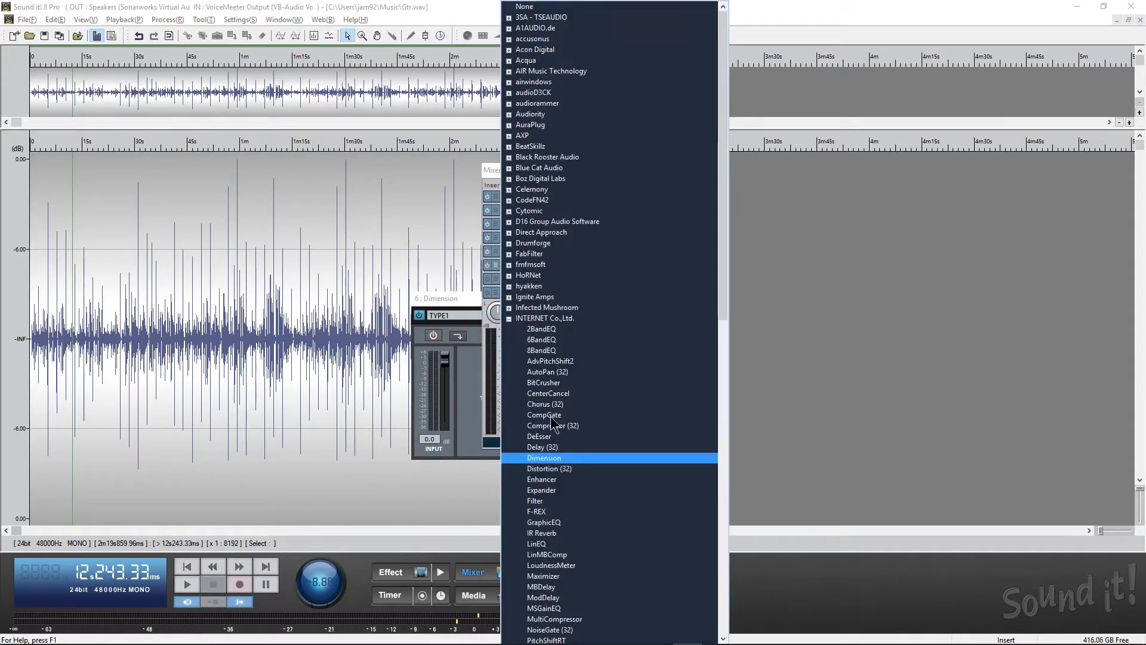
pyautogui.click(543, 479)
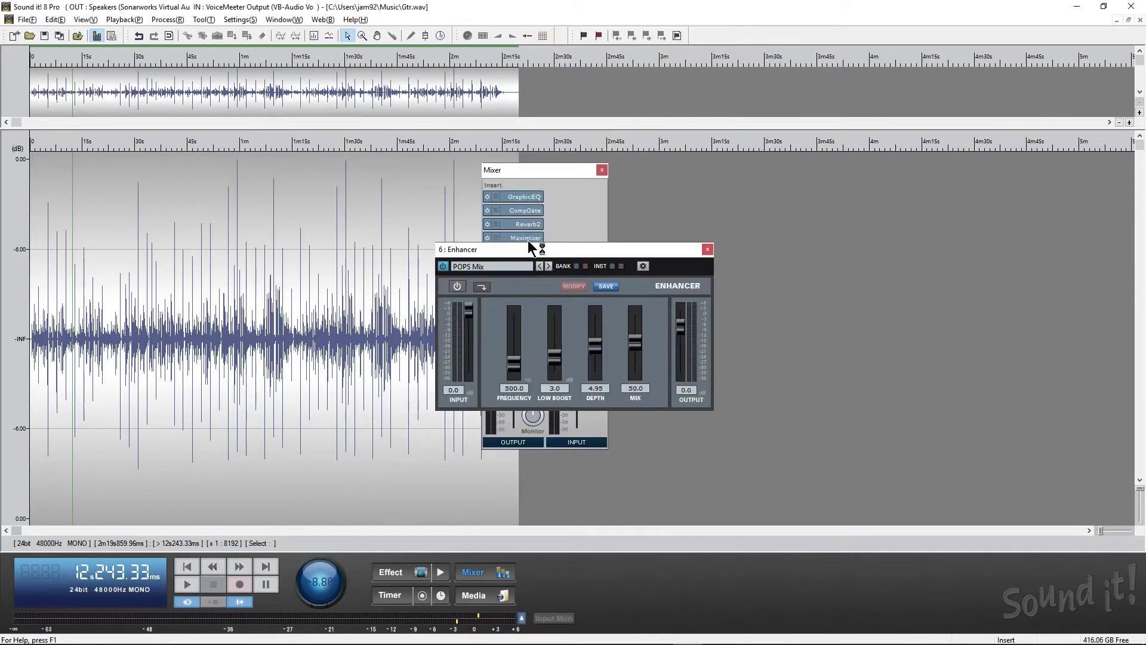
# Move the Enhancer editor aside and swap slot 6 to Expander, then F-REX.
pyautogui.moveTo(528, 247); pyautogui.dragTo(503, 289)
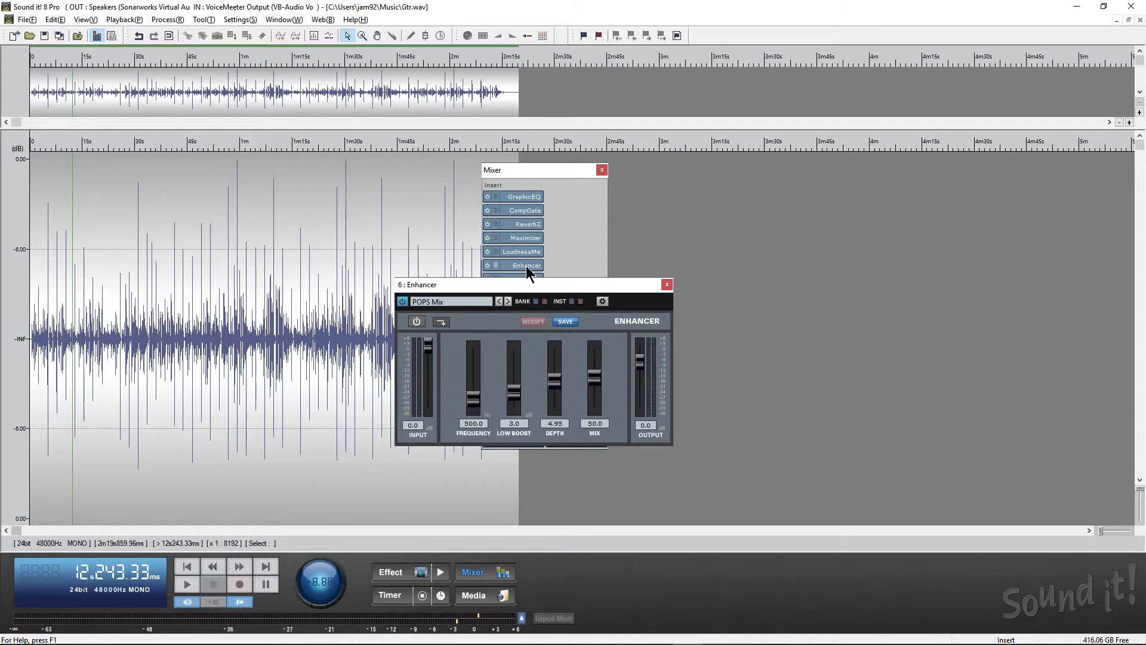
pyautogui.click(528, 267)
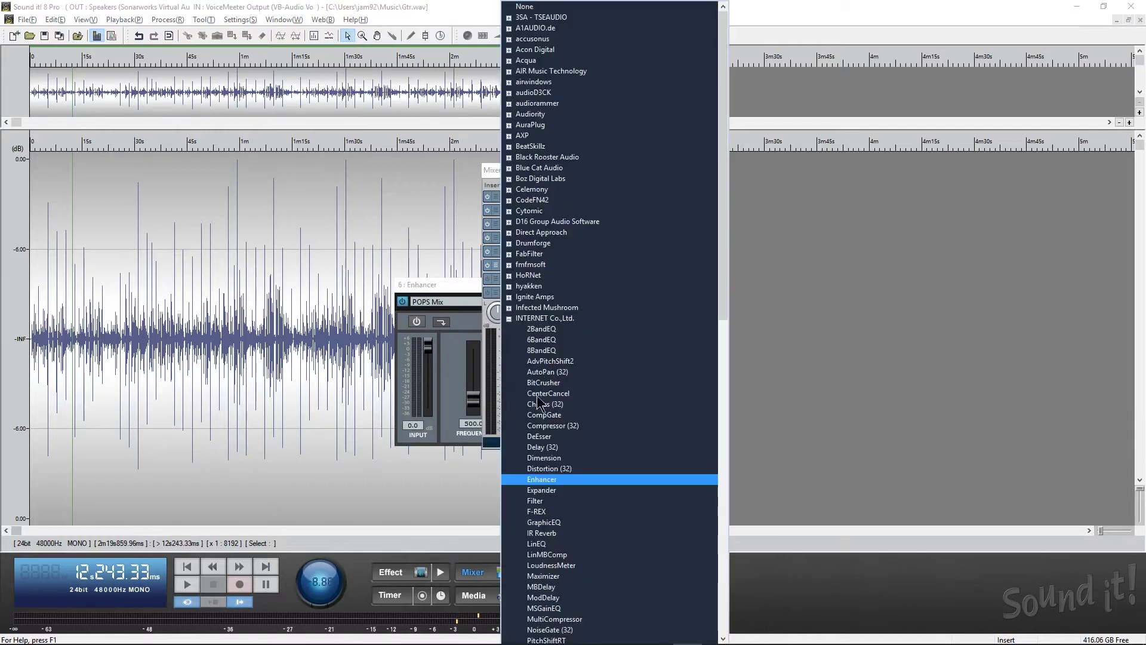
pyautogui.click(541, 480)
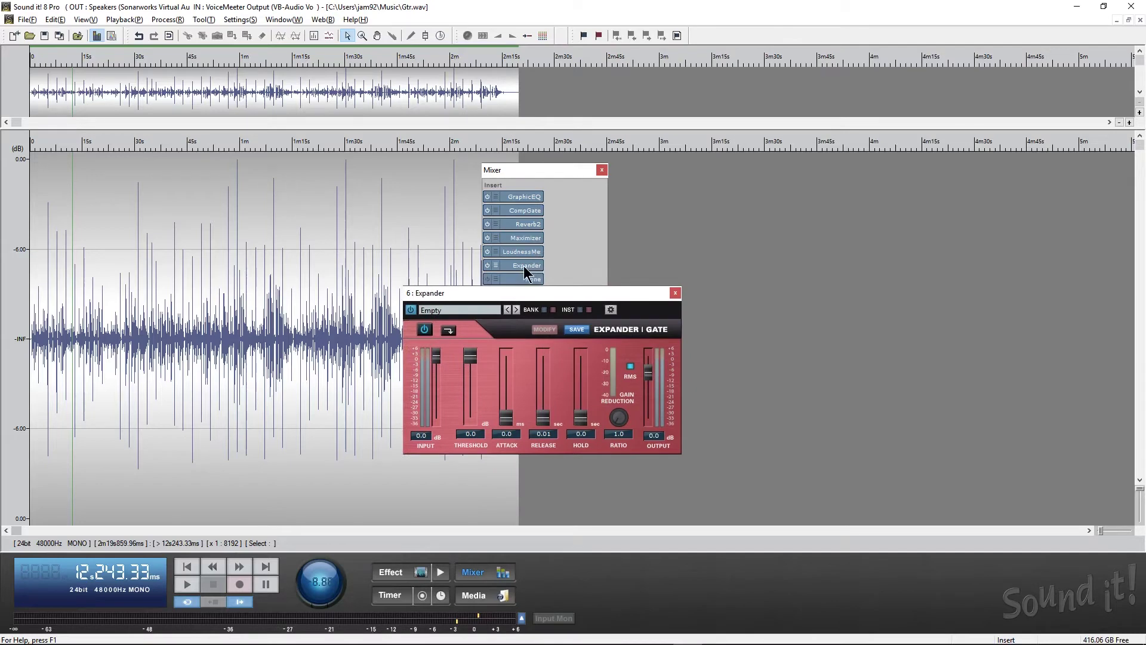
pyautogui.click(525, 266)
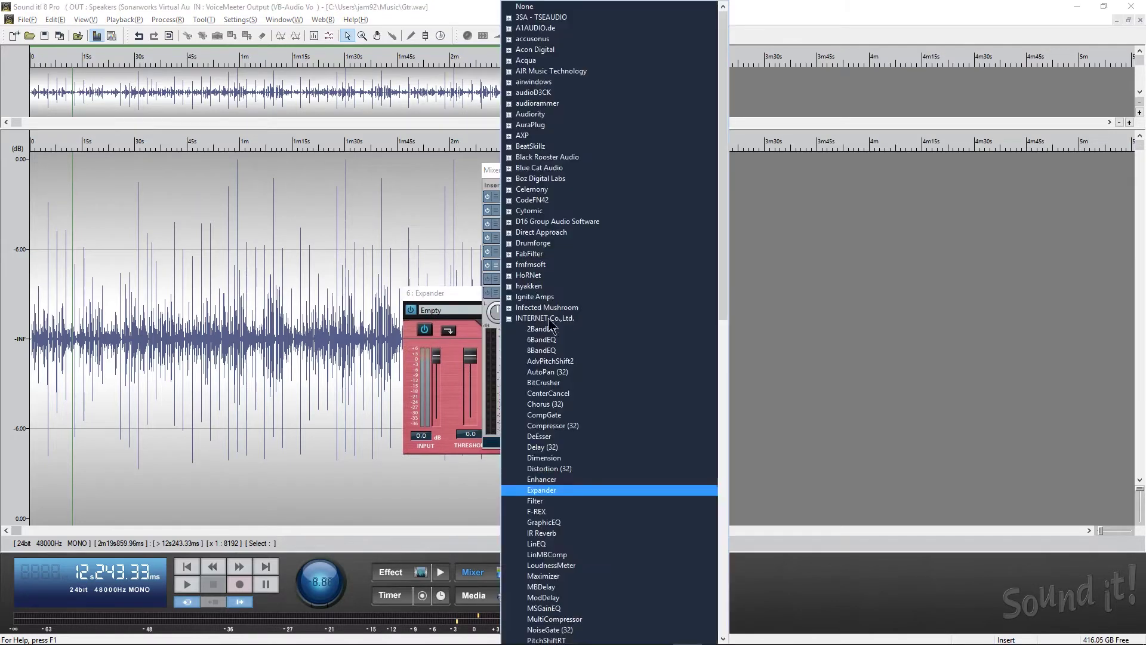
pyautogui.click(537, 512)
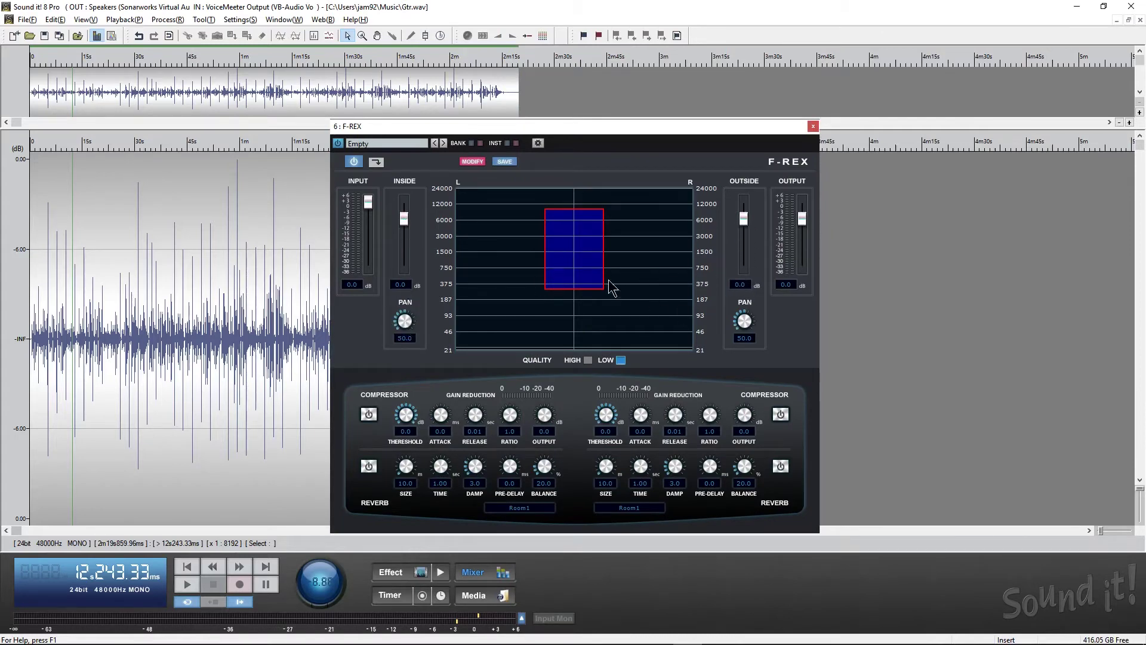
# Shift the F-REX band lower, raise its upper frequency, widen it, then close F-REX.
pyautogui.moveTo(575, 264); pyautogui.dragTo(533, 267)
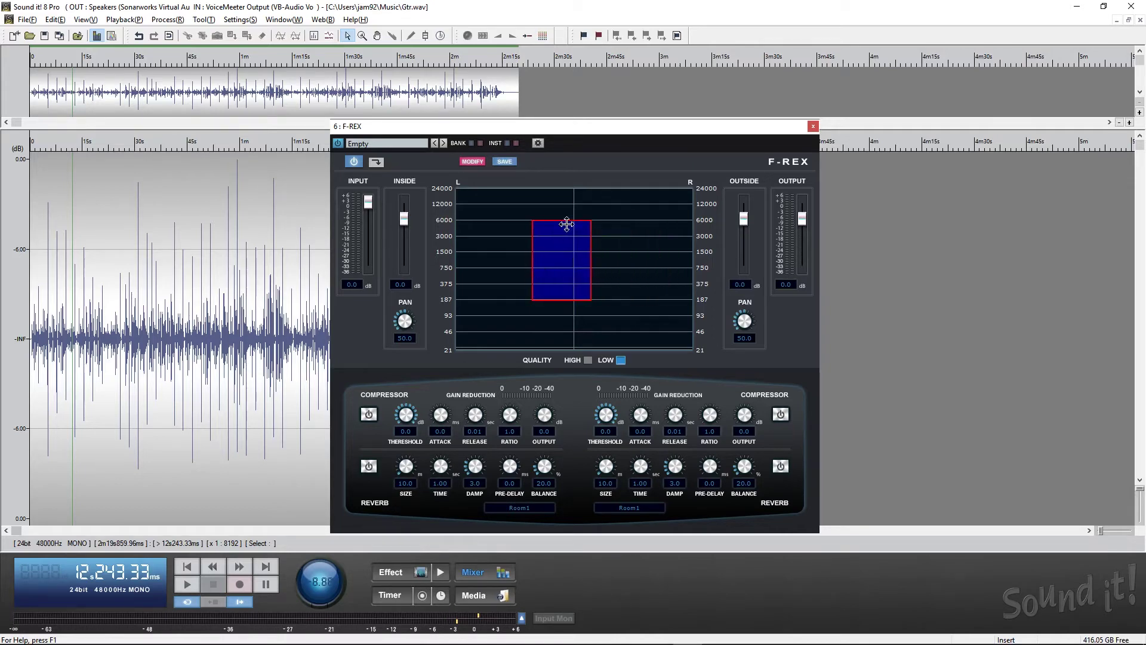
pyautogui.moveTo(561, 221); pyautogui.dragTo(561, 193)
pyautogui.moveTo(595, 242); pyautogui.dragTo(607, 273)
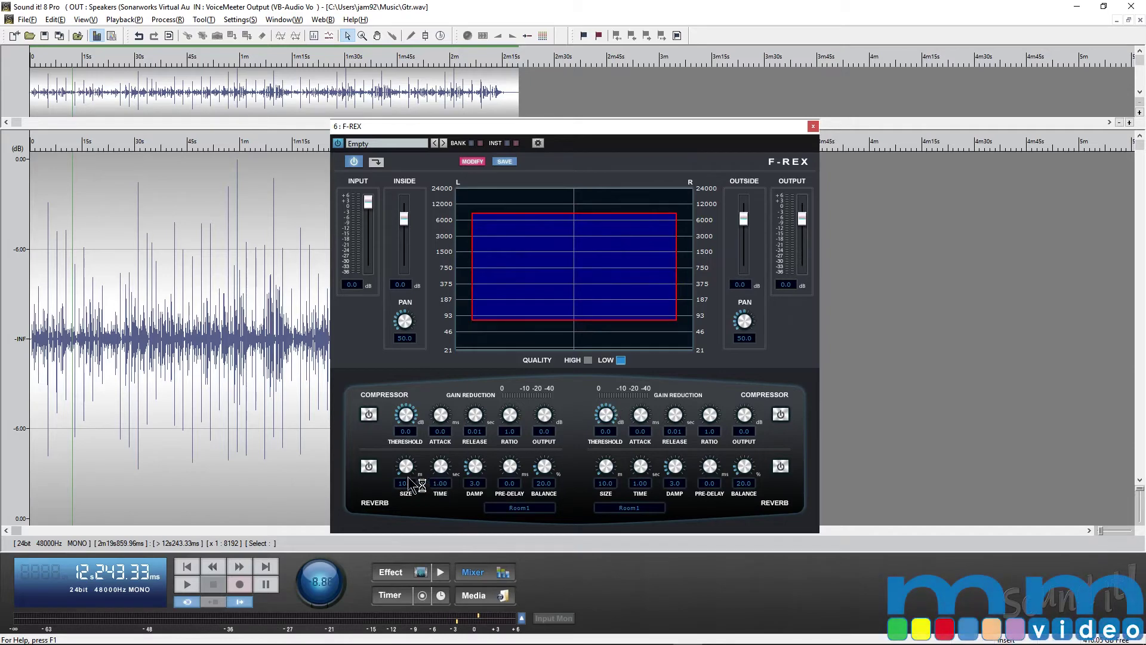
pyautogui.click(813, 127)
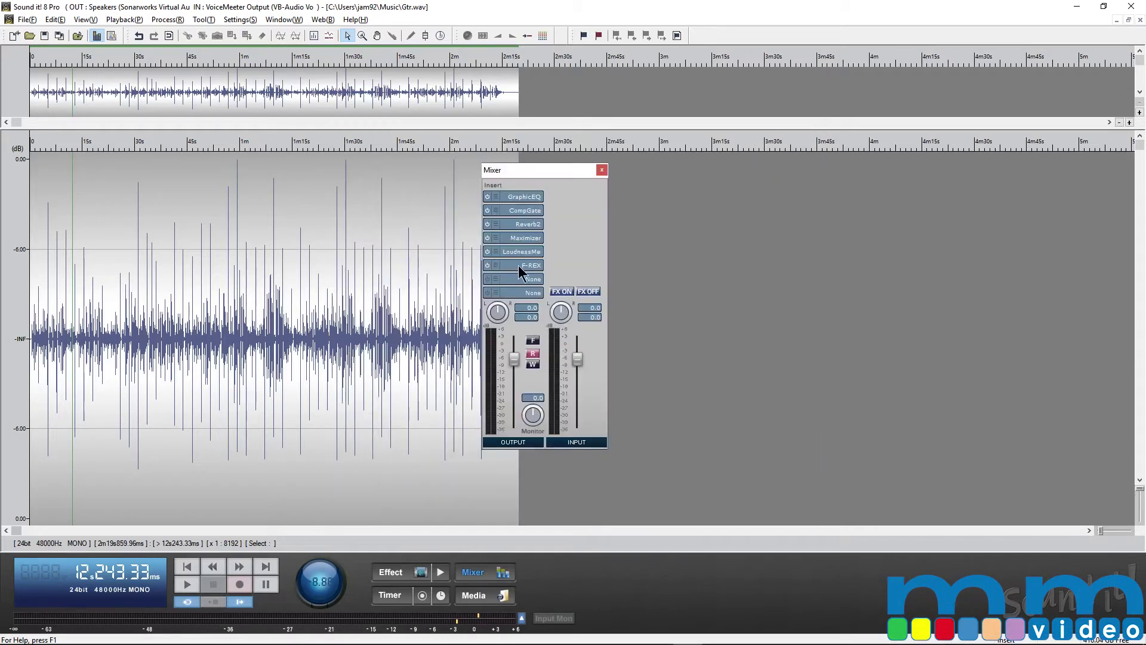
# Cycle slot 6 through GraphicEQ, IR Reverb, LinEQ and LinMBComp.
pyautogui.click(524, 197)
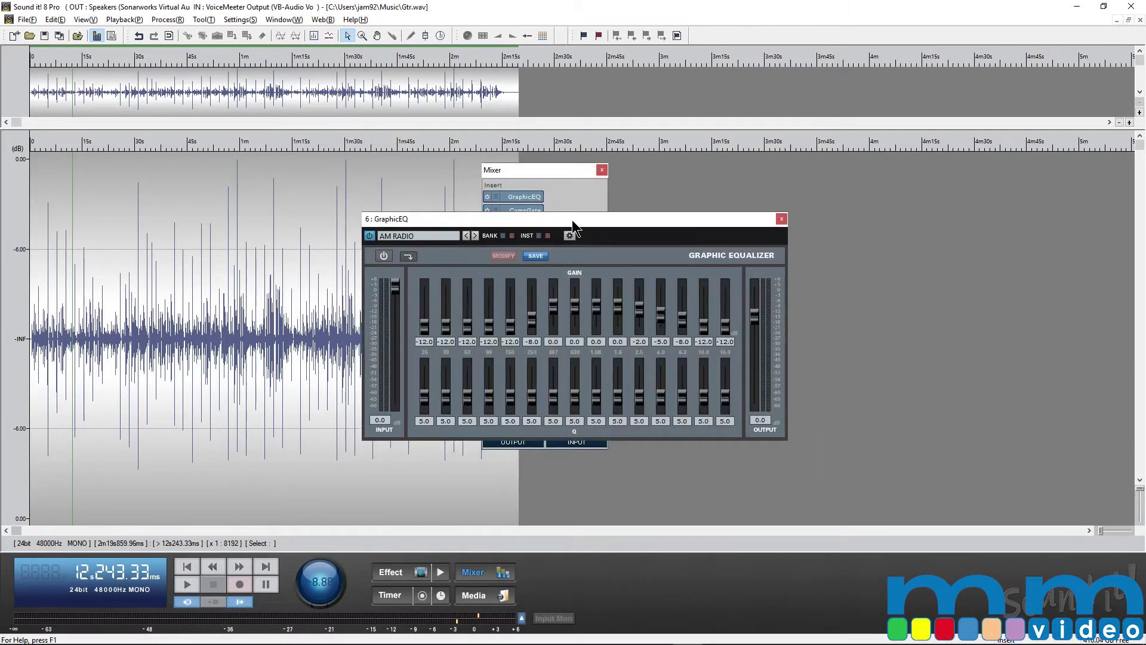
pyautogui.moveTo(572, 220); pyautogui.dragTo(570, 329)
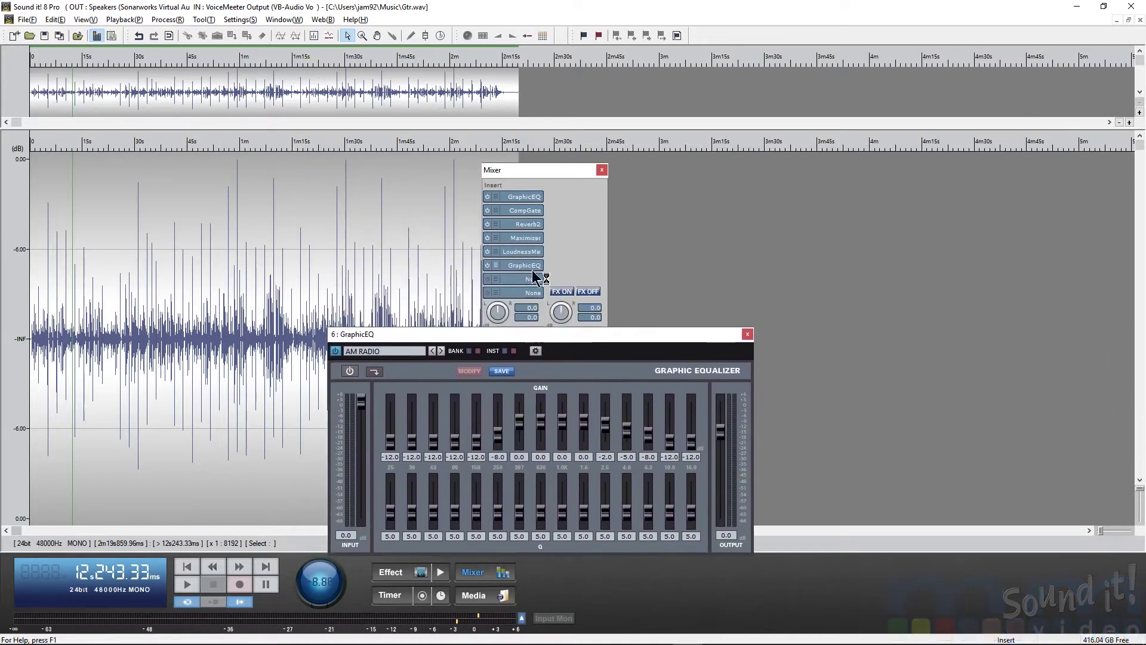
pyautogui.click(525, 277)
pyautogui.moveTo(564, 149); pyautogui.dragTo(686, 158)
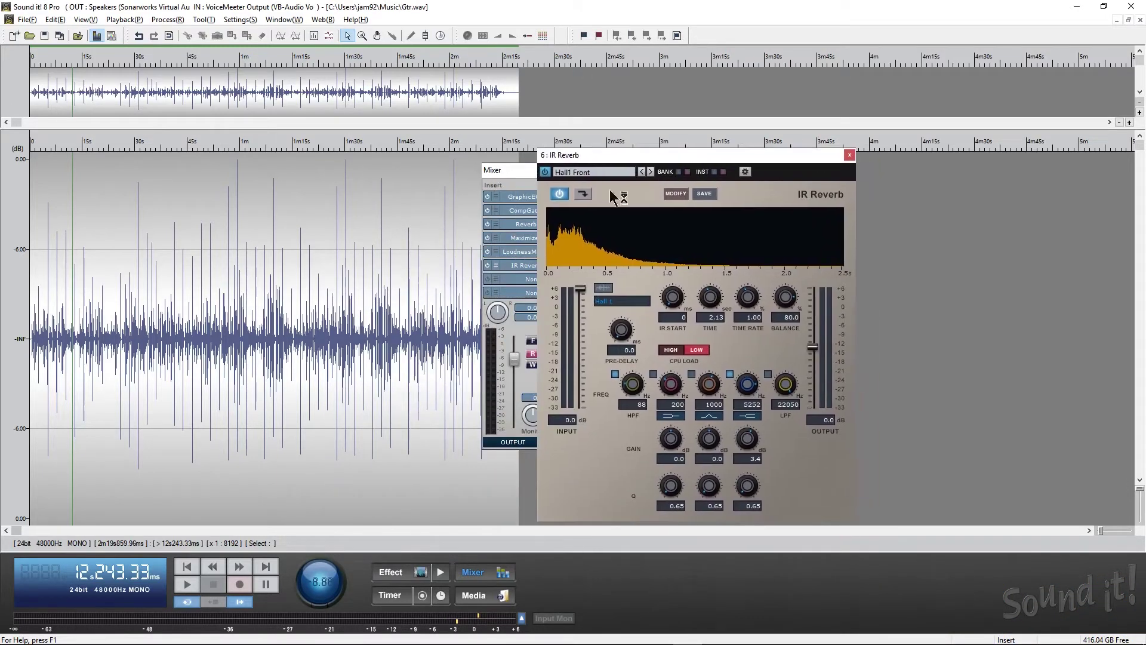
pyautogui.click(525, 267)
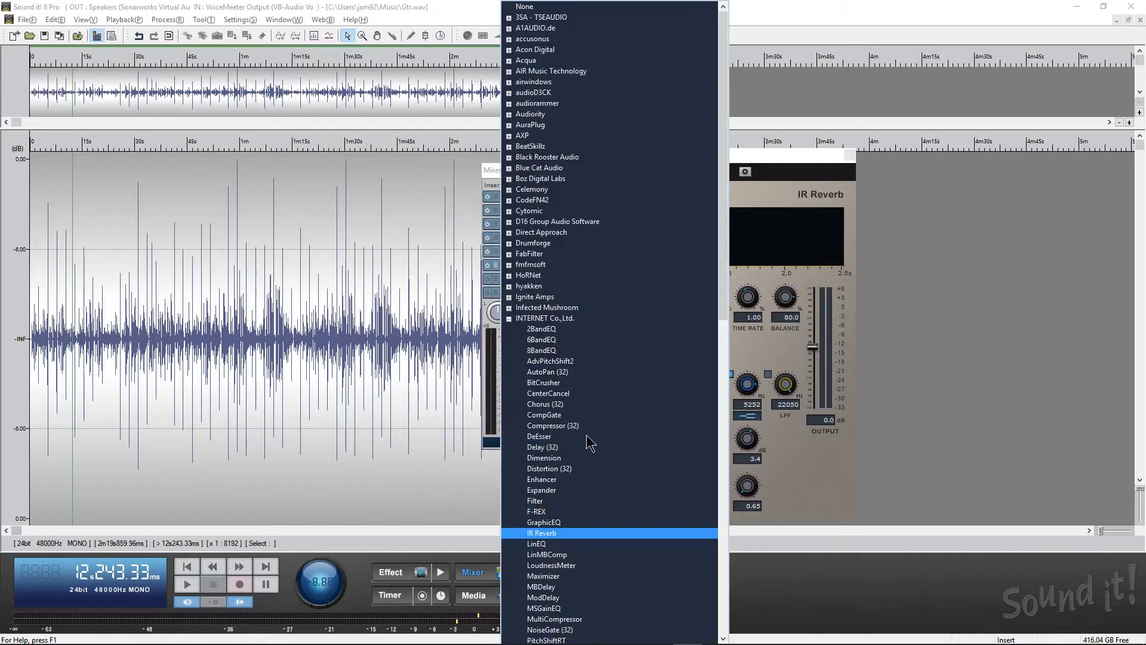
pyautogui.click(540, 545)
pyautogui.click(528, 272)
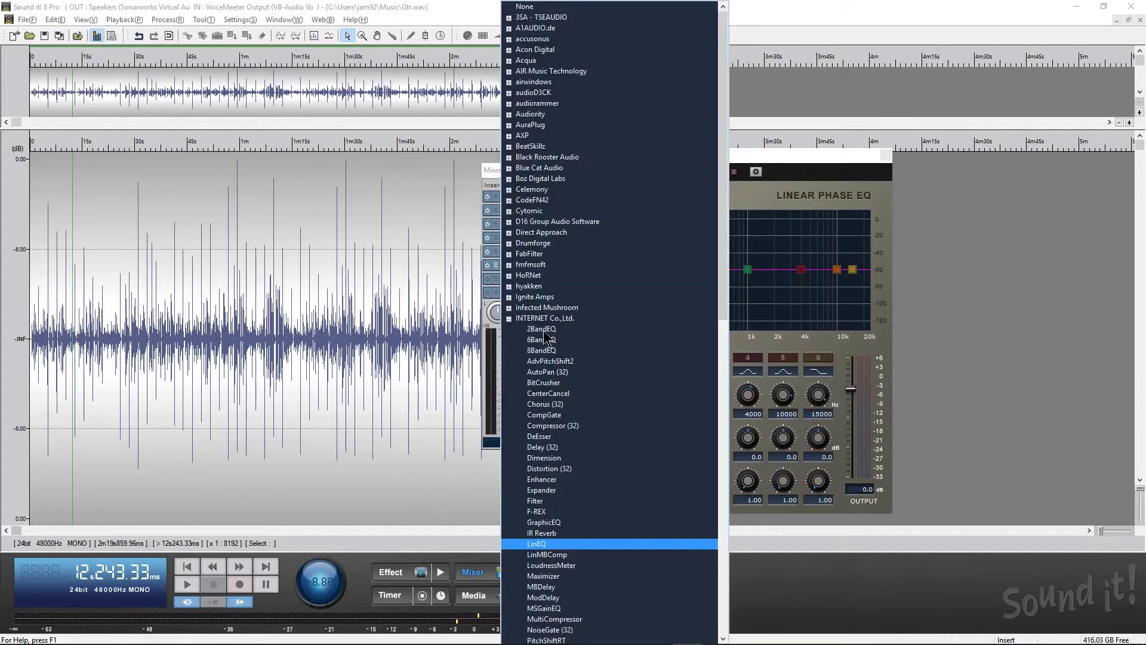
pyautogui.click(549, 554)
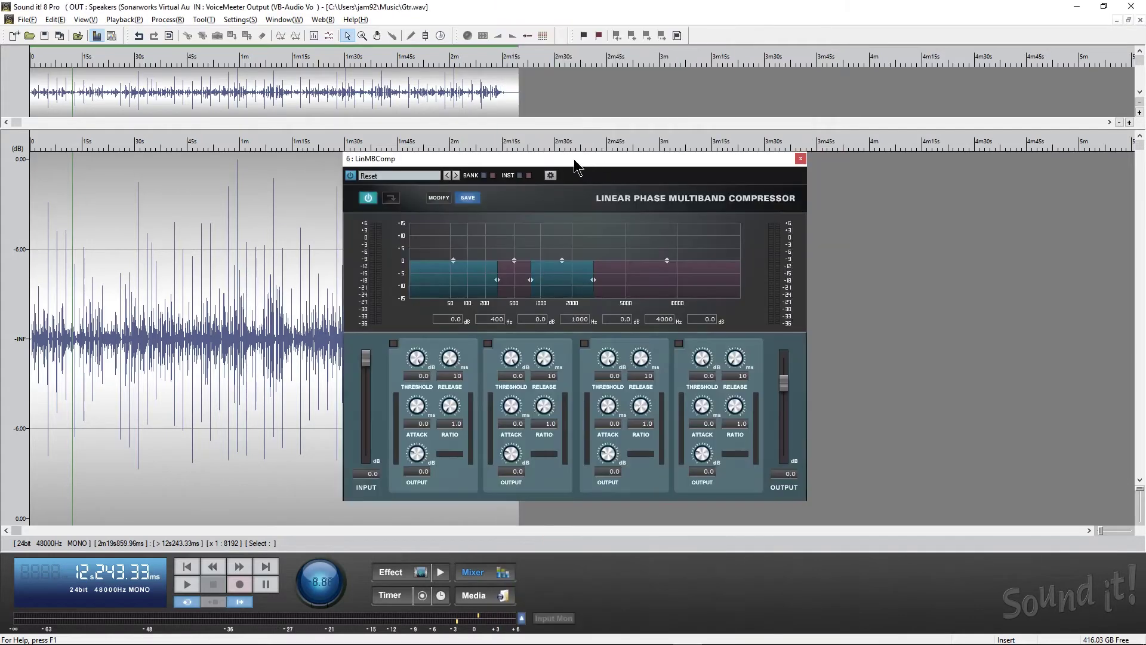
pyautogui.moveTo(567, 161); pyautogui.dragTo(545, 308)
# Load LoudnessMeter, then Maximizer into slot 6, moving each editor left.
pyautogui.click(529, 267)
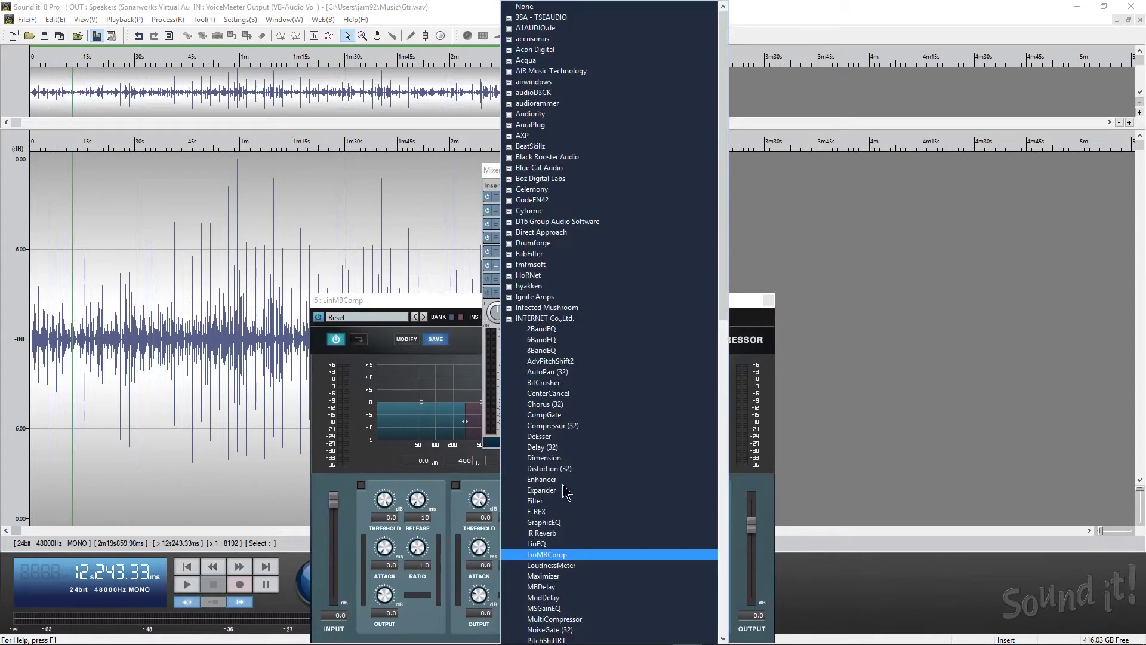
pyautogui.click(558, 576)
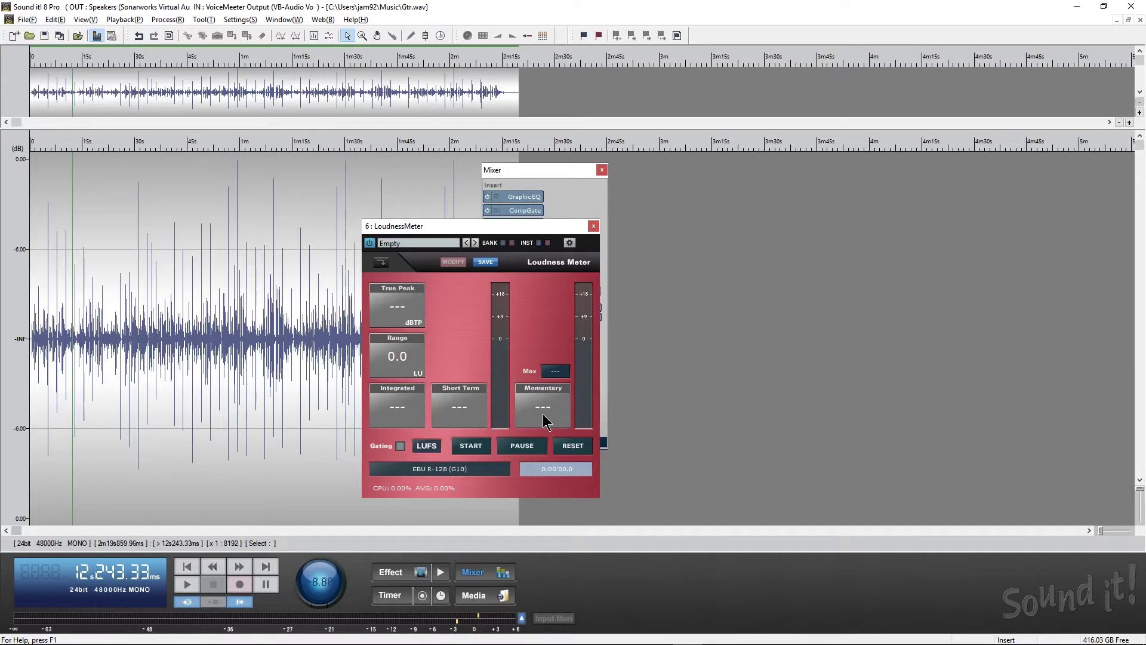
pyautogui.moveTo(528, 229); pyautogui.dragTo(374, 244)
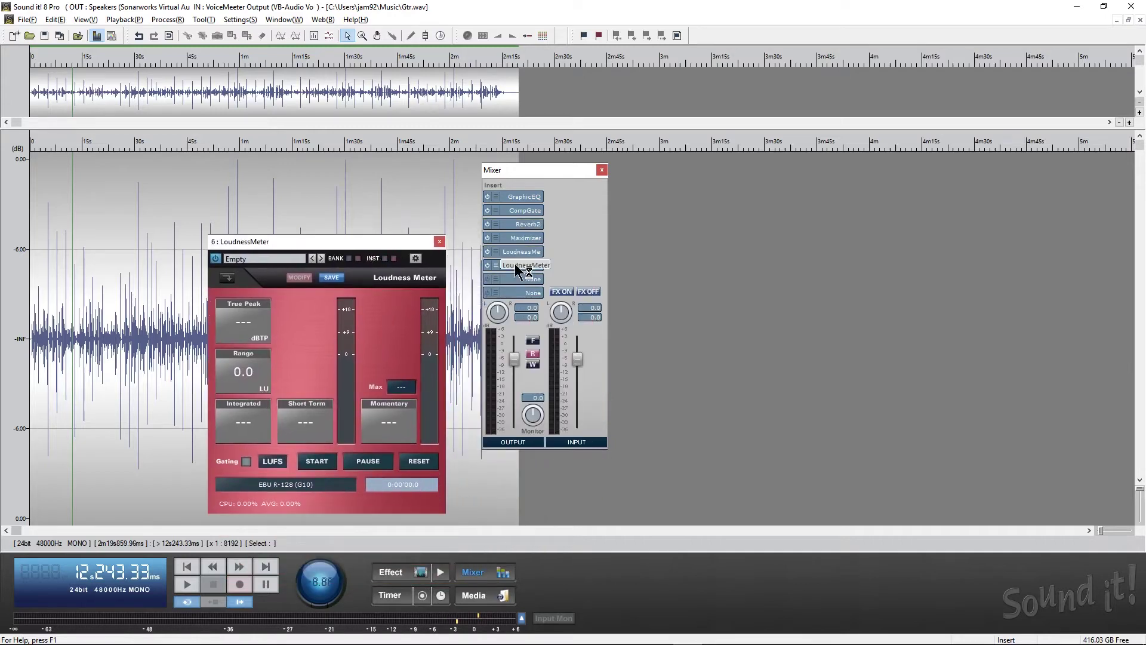
pyautogui.click(519, 265)
pyautogui.scroll(-3, 555, 442)
pyautogui.click(544, 543)
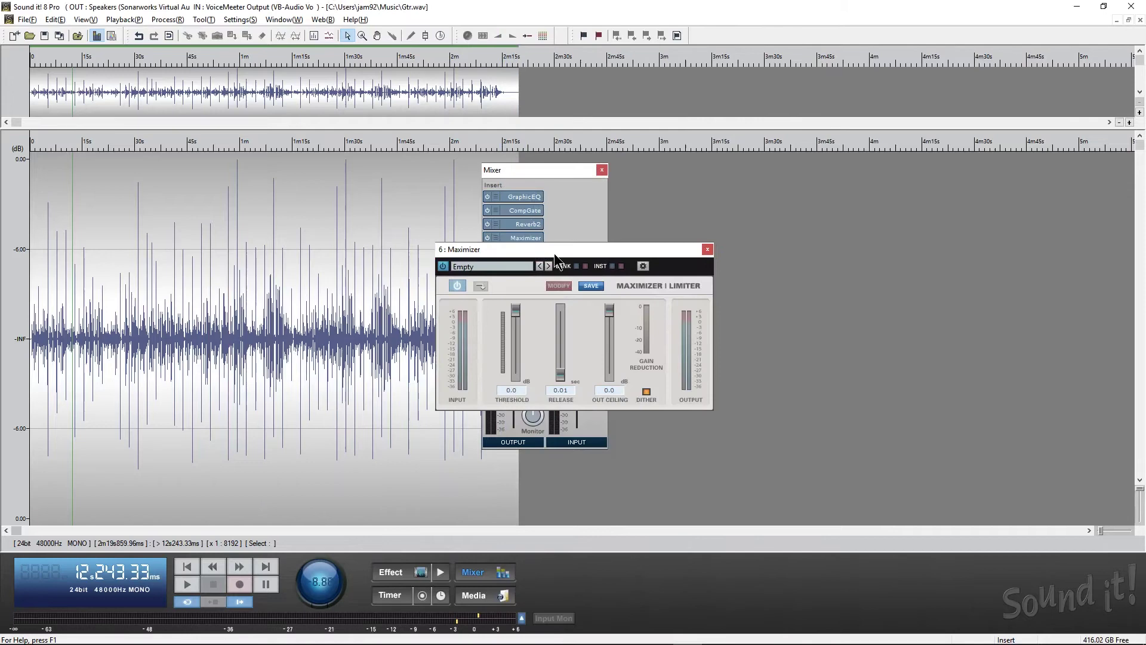
pyautogui.moveTo(554, 253); pyautogui.dragTo(317, 265)
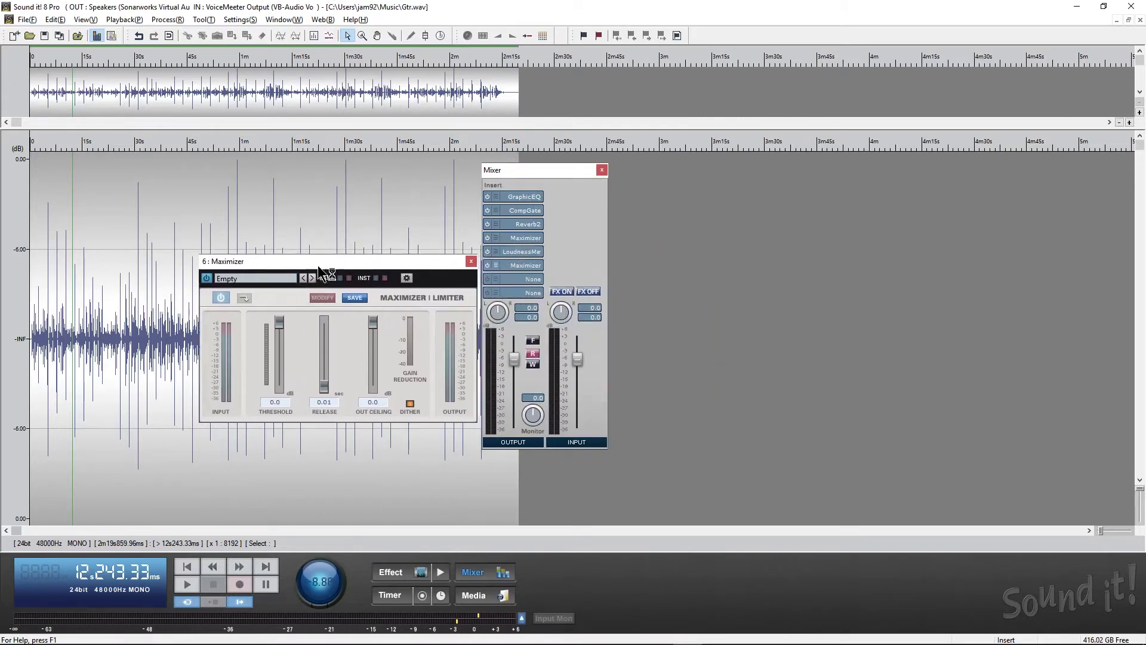
# Swap slot 6 to MBDelay, then ModDelay, then MSGainEQ.
pyautogui.click(519, 265)
pyautogui.scroll(-1, 548, 335)
pyautogui.click(544, 554)
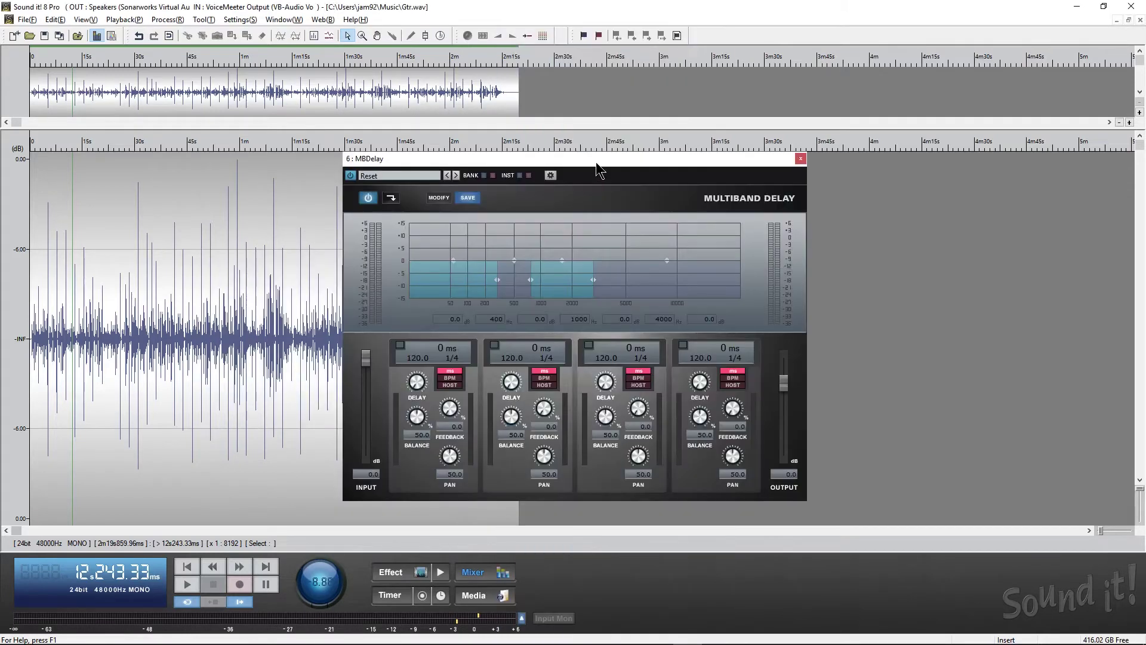
pyautogui.moveTo(600, 172); pyautogui.dragTo(316, 186)
pyautogui.click(533, 265)
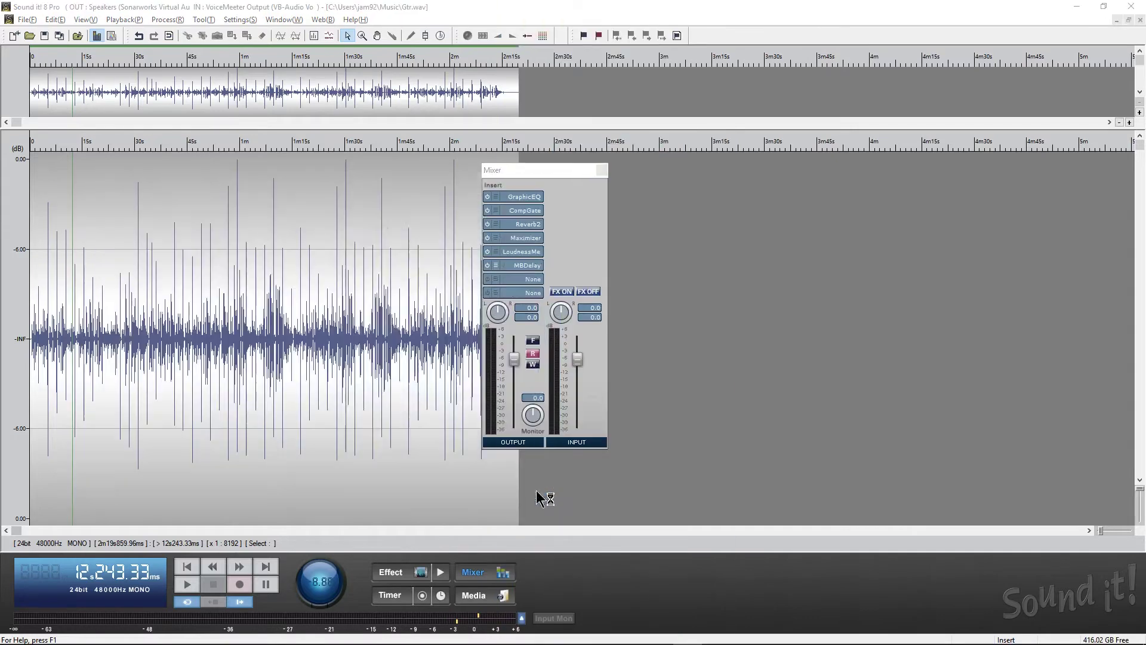
pyautogui.click(570, 327)
pyautogui.moveTo(594, 220); pyautogui.dragTo(319, 247)
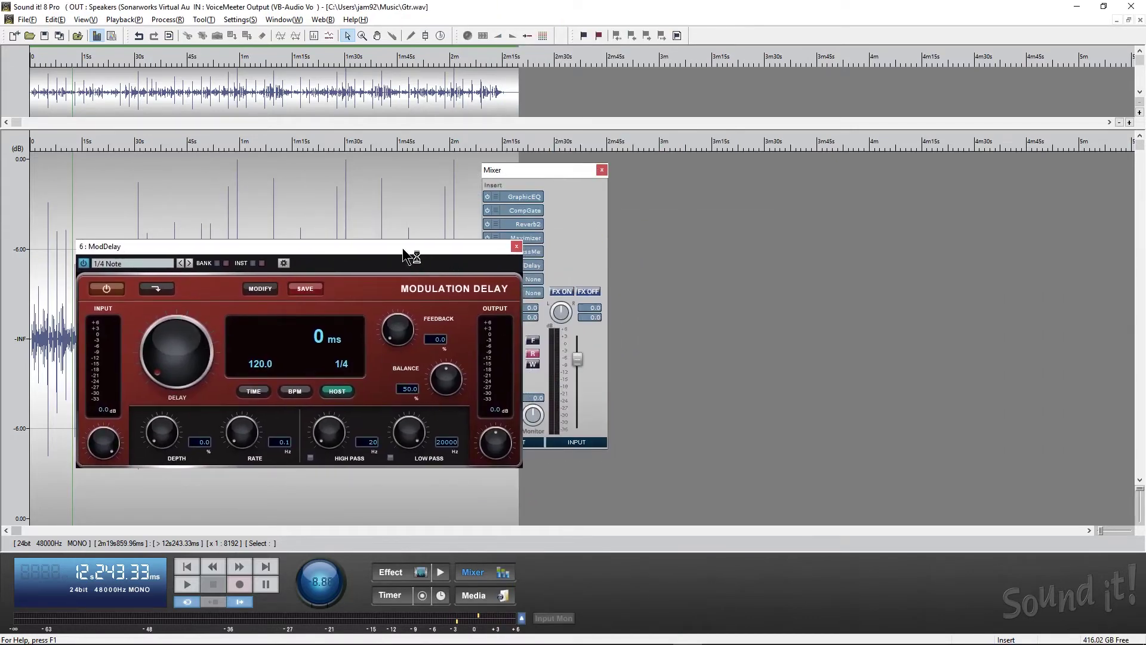
pyautogui.moveTo(403, 247); pyautogui.dragTo(340, 248)
pyautogui.click(533, 292)
pyautogui.click(591, 391)
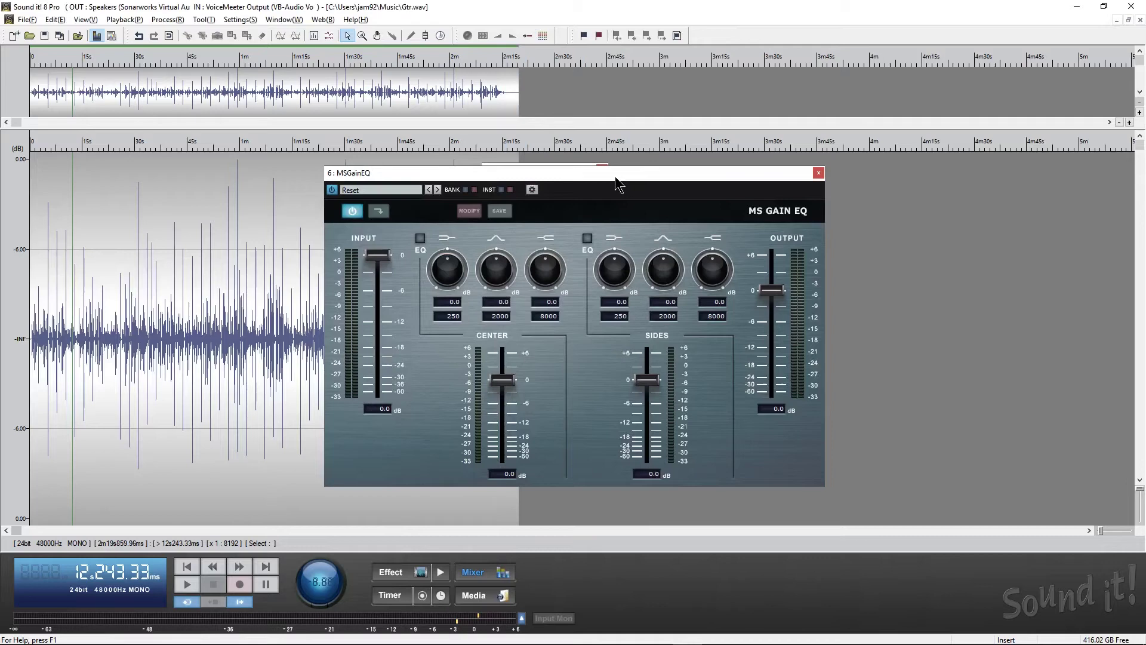
# Load MultiCompressor into insert slot 6 and move its editor down.
pyautogui.moveTo(615, 176); pyautogui.dragTo(843, 189)
pyautogui.click(525, 265)
pyautogui.scroll(-1, 582, 502)
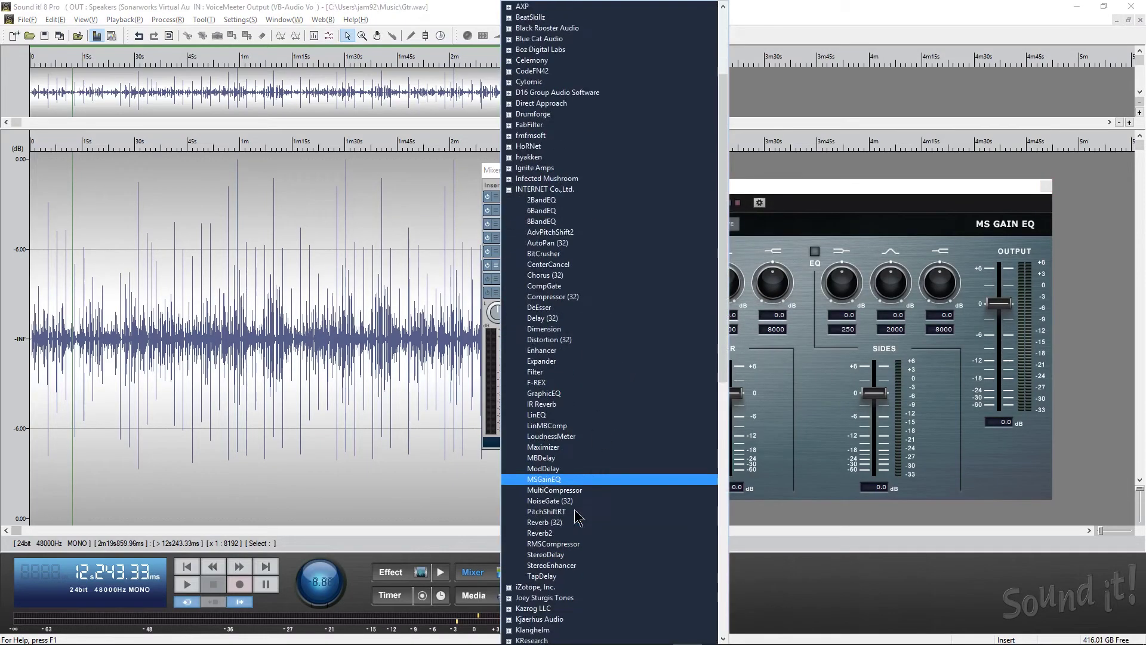
pyautogui.click(555, 490)
pyautogui.moveTo(537, 199); pyautogui.dragTo(520, 291)
# Swap slot 6 to PitchShiftRT and lower its pitch shift to a negative value.
pyautogui.click(524, 278)
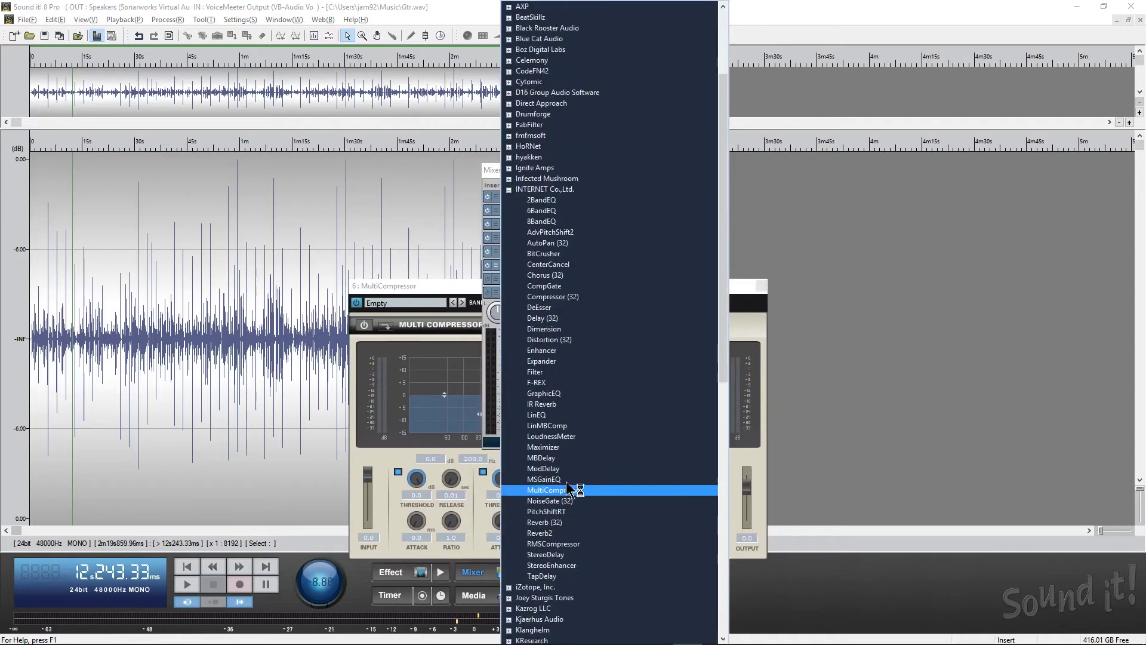
pyautogui.click(546, 511)
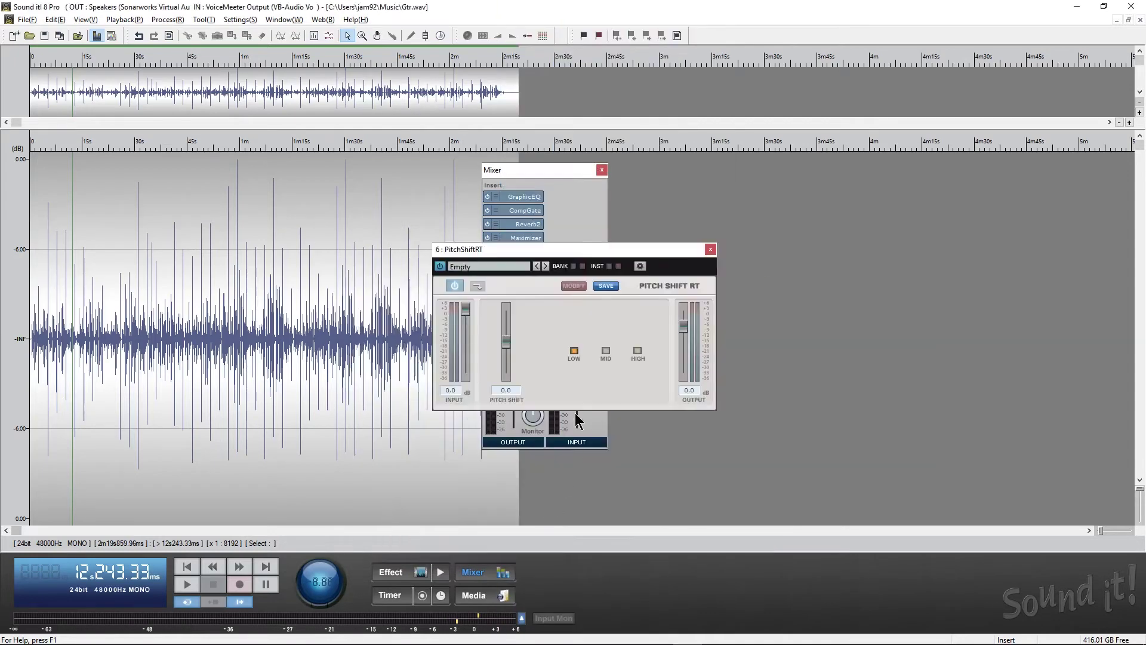
pyautogui.moveTo(504, 357); pyautogui.dragTo(509, 360)
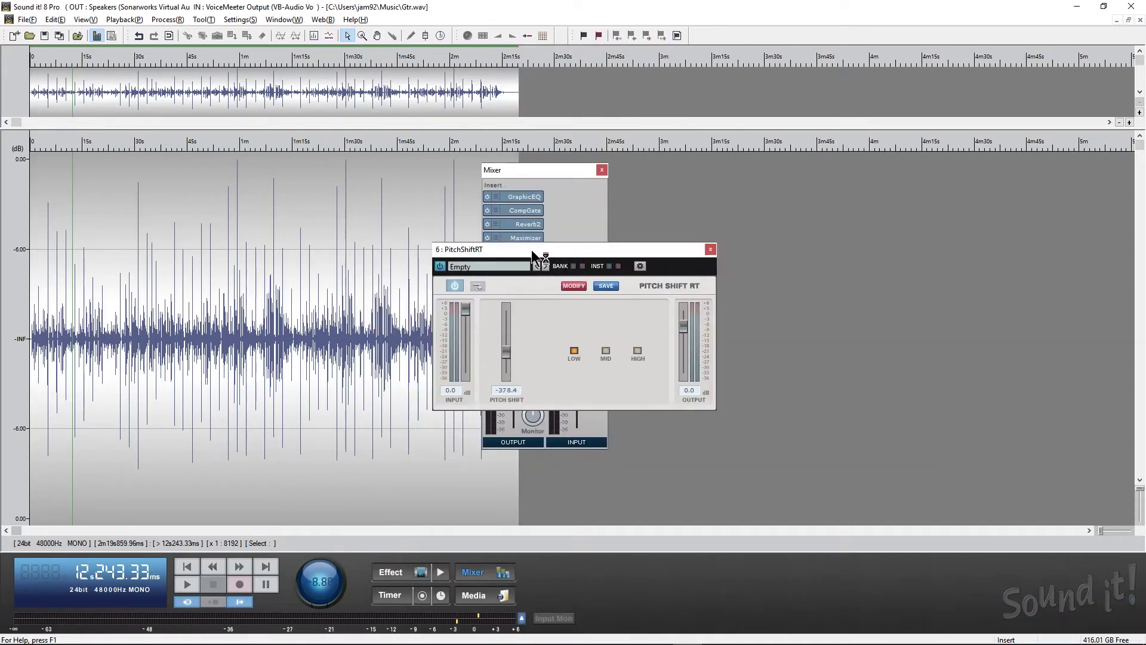
pyautogui.moveTo(538, 250); pyautogui.dragTo(516, 299)
# Replace PitchShiftRT with Reverb2 using the Drum Ambience1 preset, then move RMSCompressor aside.
pyautogui.click(519, 265)
pyautogui.click(538, 534)
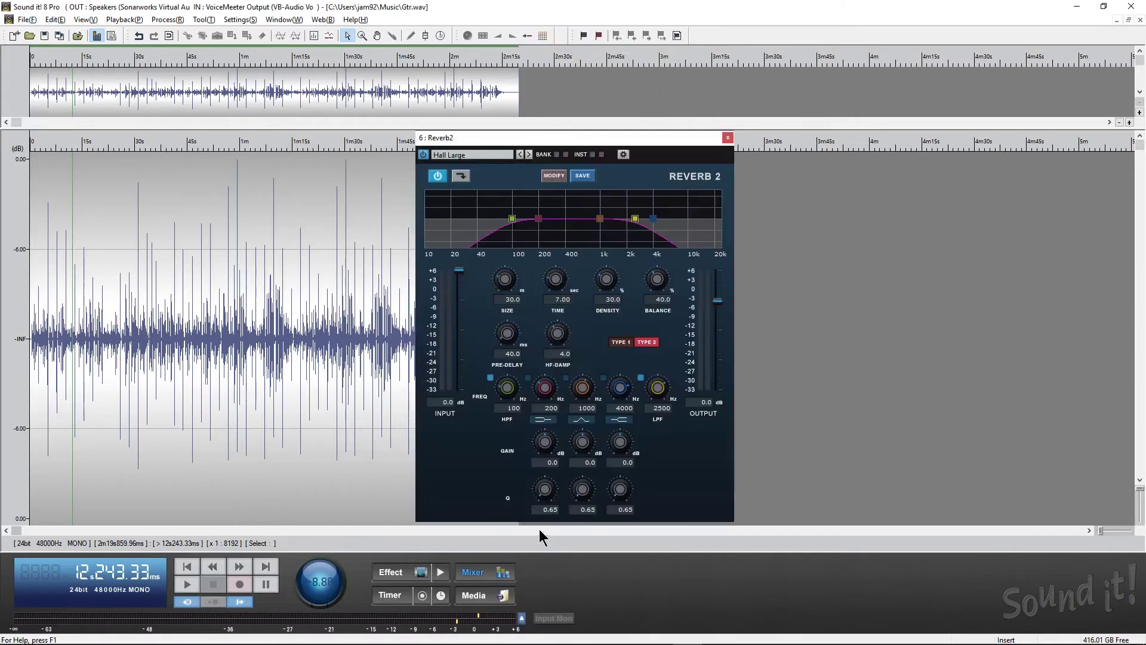
pyautogui.moveTo(595, 140); pyautogui.dragTo(355, 129)
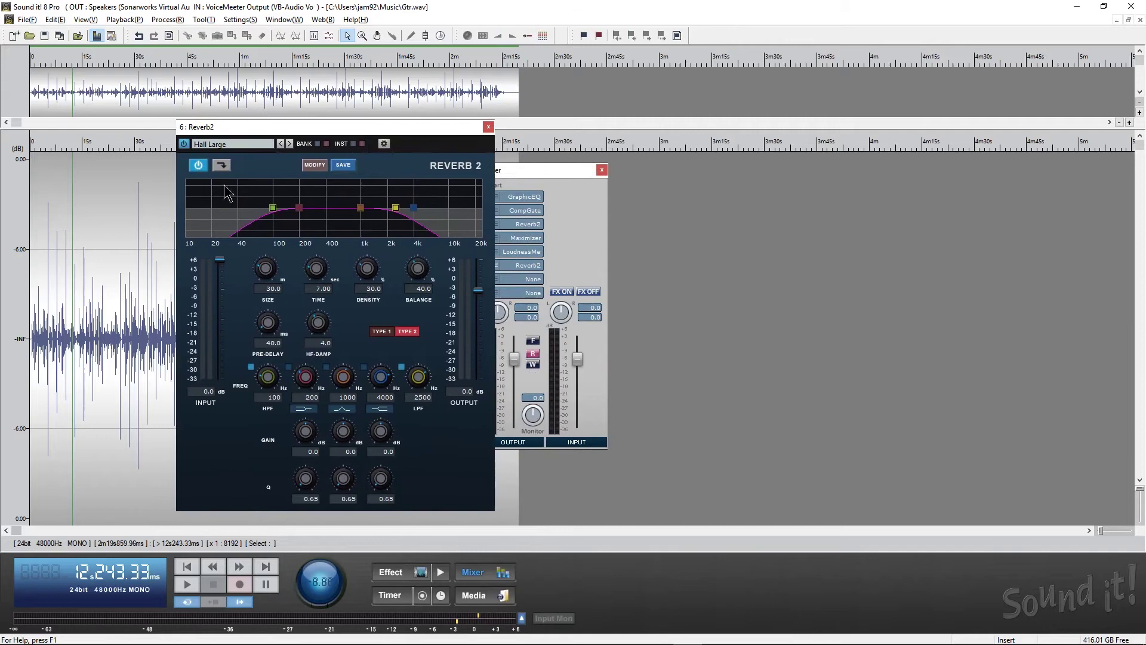
pyautogui.click(236, 147)
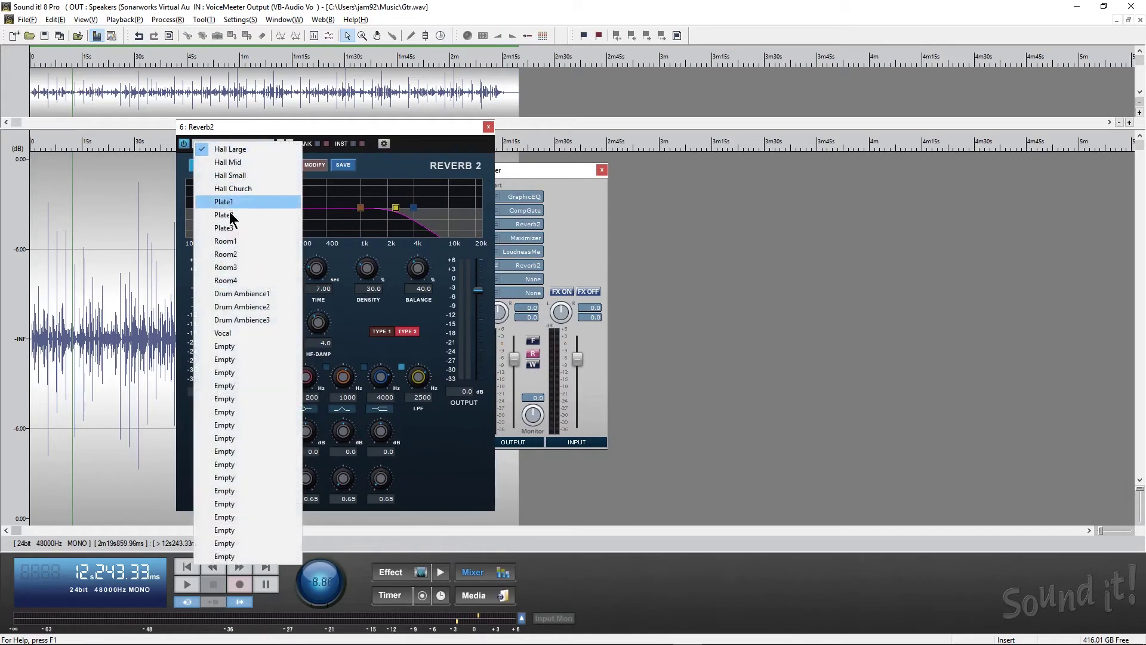
pyautogui.click(241, 293)
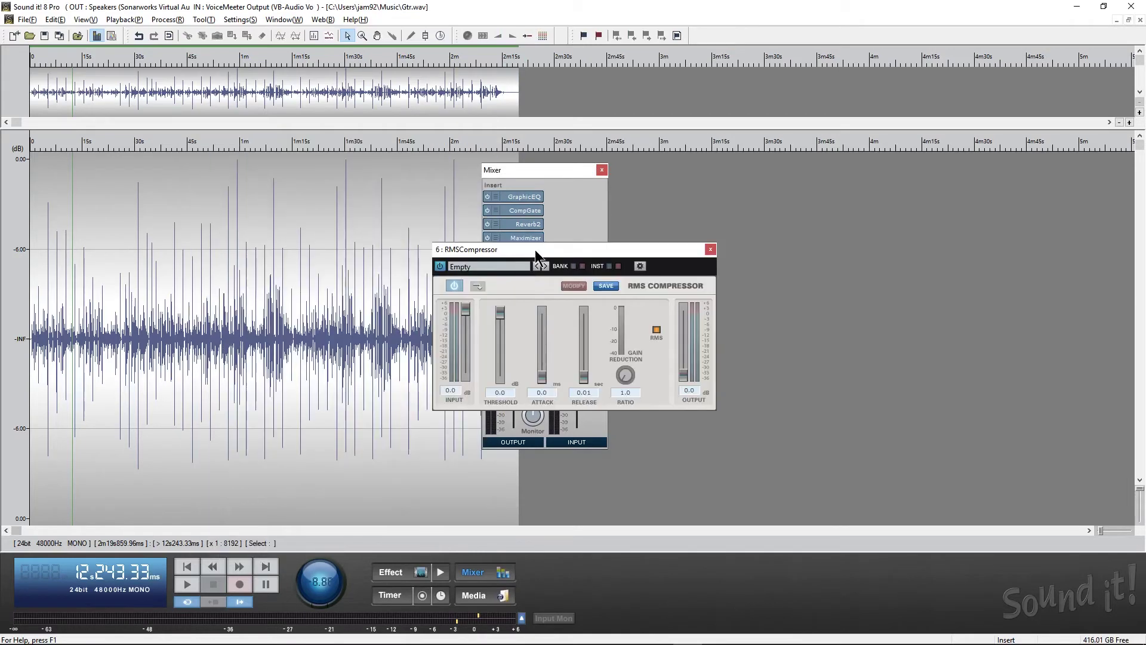
pyautogui.moveTo(535, 250); pyautogui.dragTo(516, 344)
pyautogui.click(524, 267)
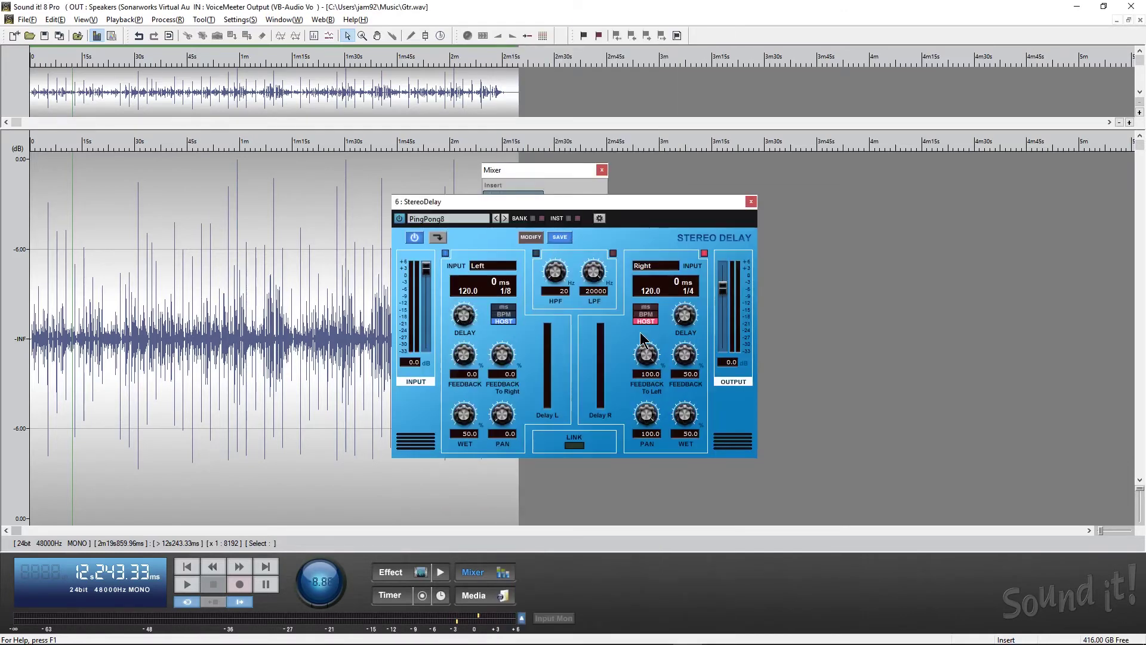
# In StereoDelay, turn on LINK and sync the left delay to HOST.
pyautogui.click(574, 446)
pyautogui.click(505, 307)
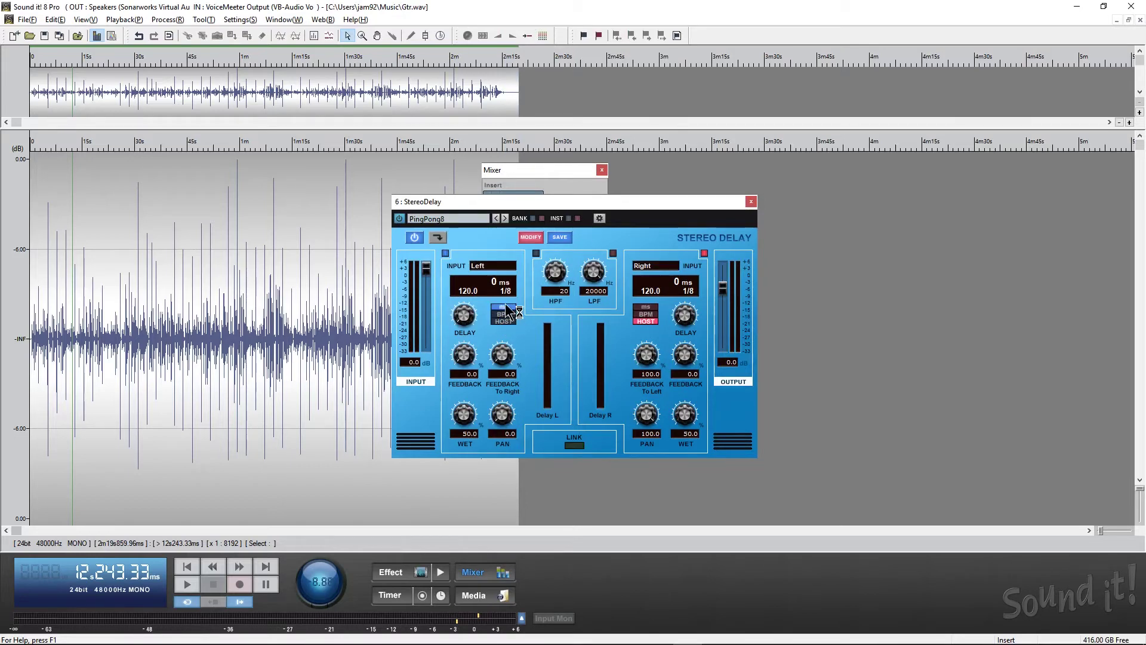
pyautogui.click(503, 322)
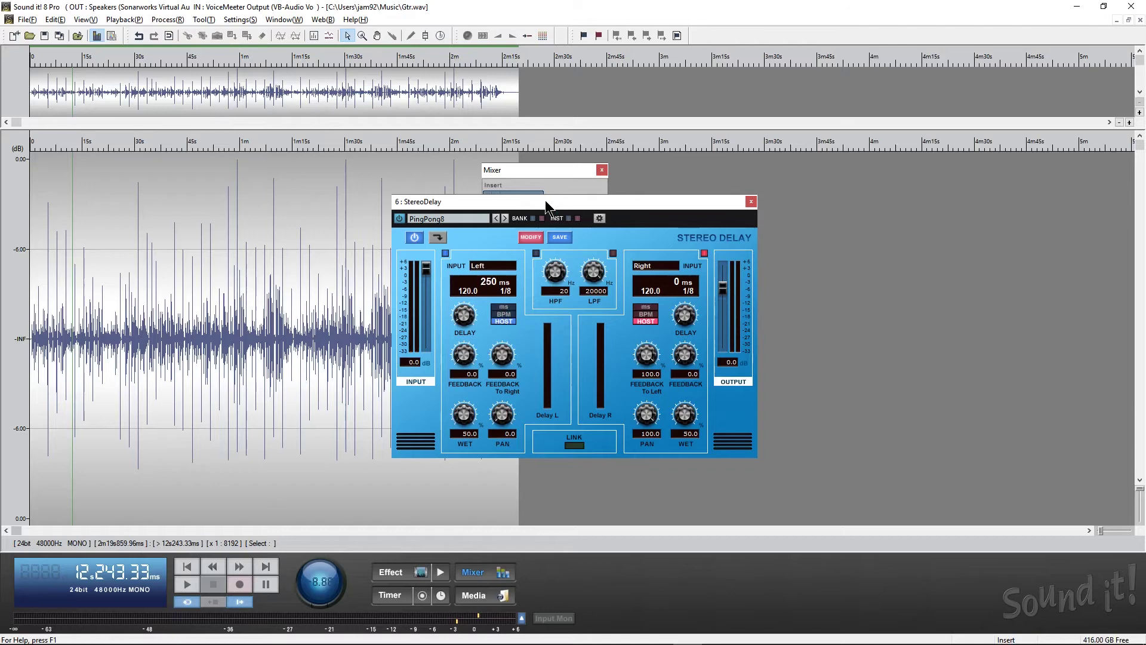
pyautogui.moveTo(546, 199); pyautogui.dragTo(506, 332)
# Swap slot 6 to StereoEnhancer, then TapDelay with tap 5 time set to 186.0.
pyautogui.click(520, 265)
pyautogui.click(549, 537)
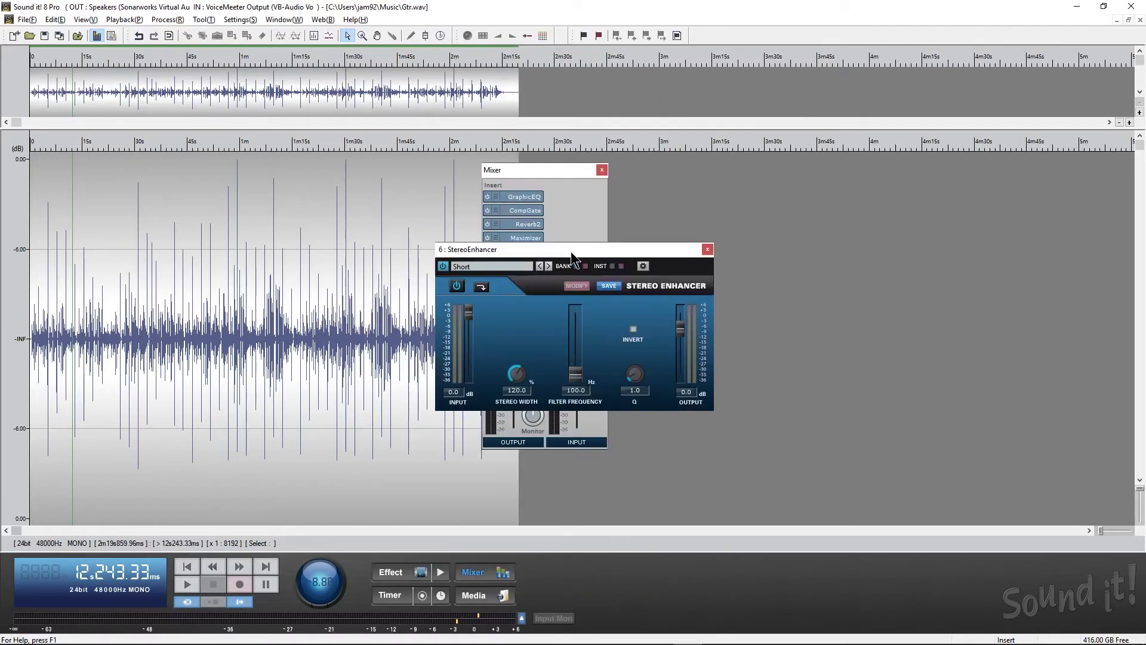
pyautogui.moveTo(571, 251); pyautogui.dragTo(550, 307)
pyautogui.click(519, 265)
pyautogui.click(543, 576)
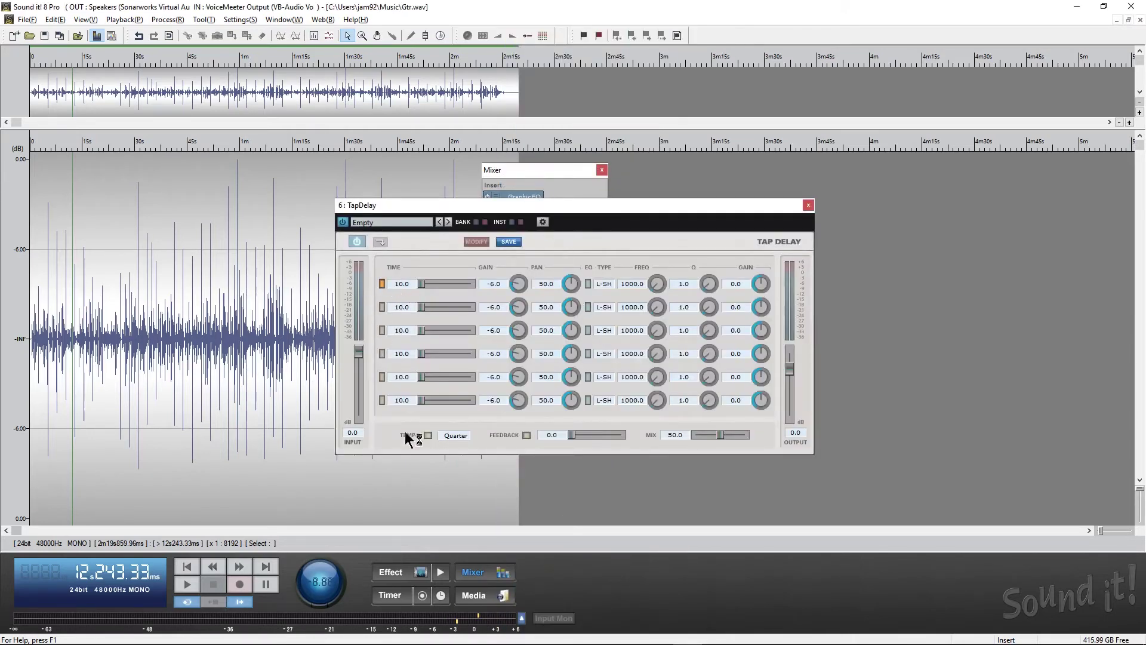
pyautogui.moveTo(421, 377); pyautogui.dragTo(412, 388)
pyautogui.click(809, 205)
pyautogui.click(513, 265)
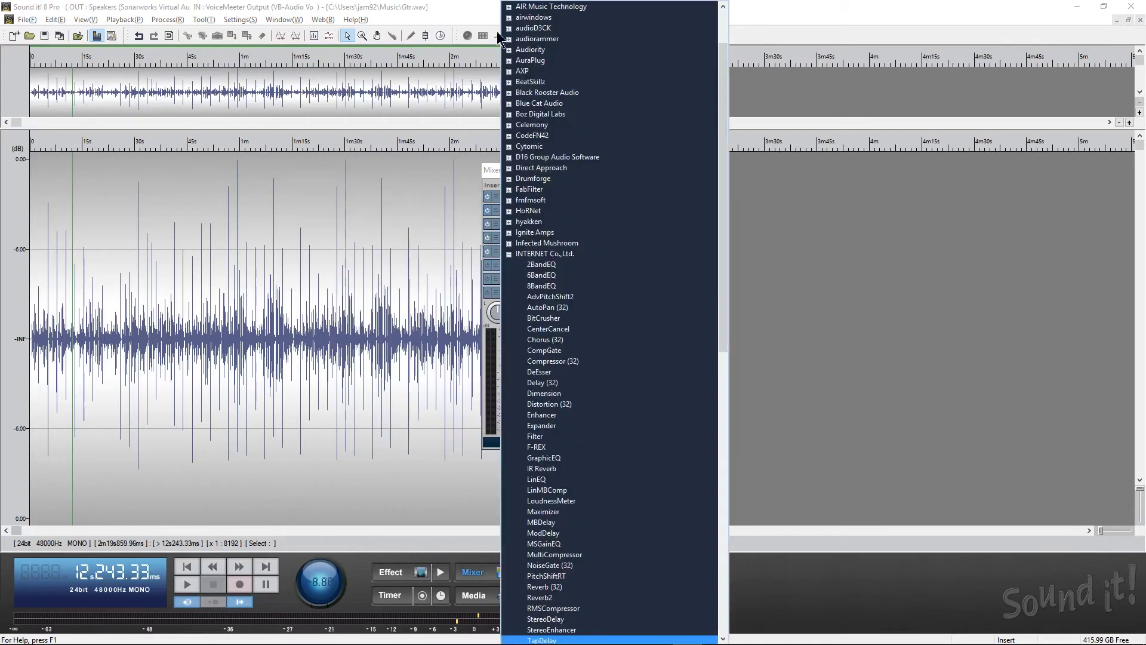
# Set insert slot 6 to None and switch the insert effects OFF.
pyautogui.scroll(3, 519, 47)
pyautogui.click(519, 13)
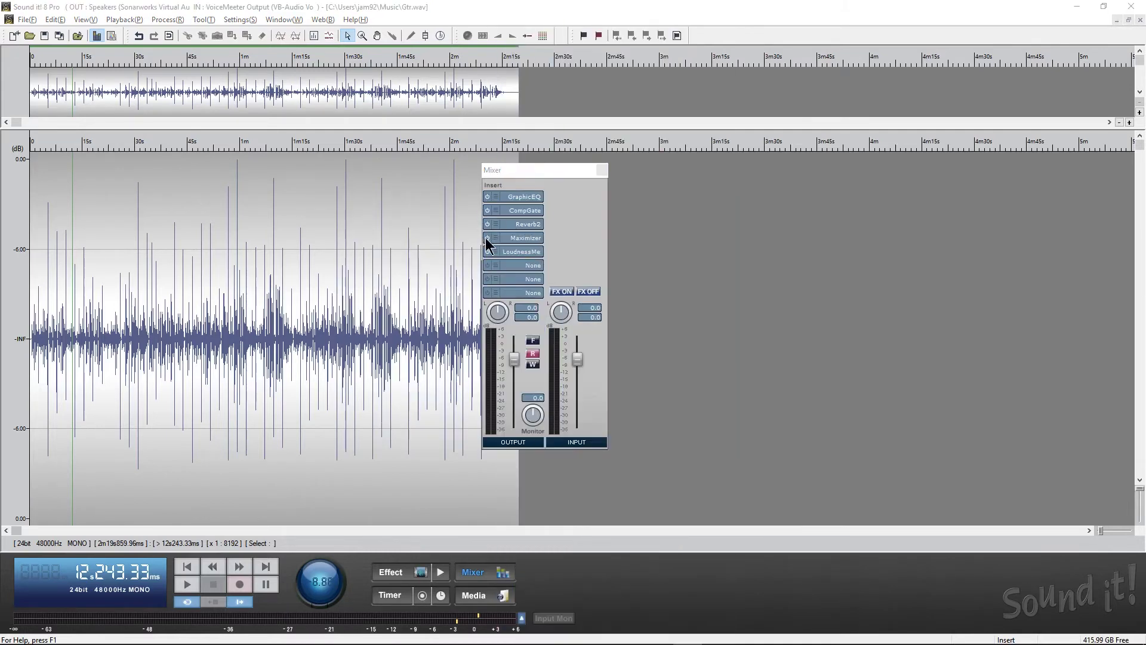
pyautogui.click(588, 291)
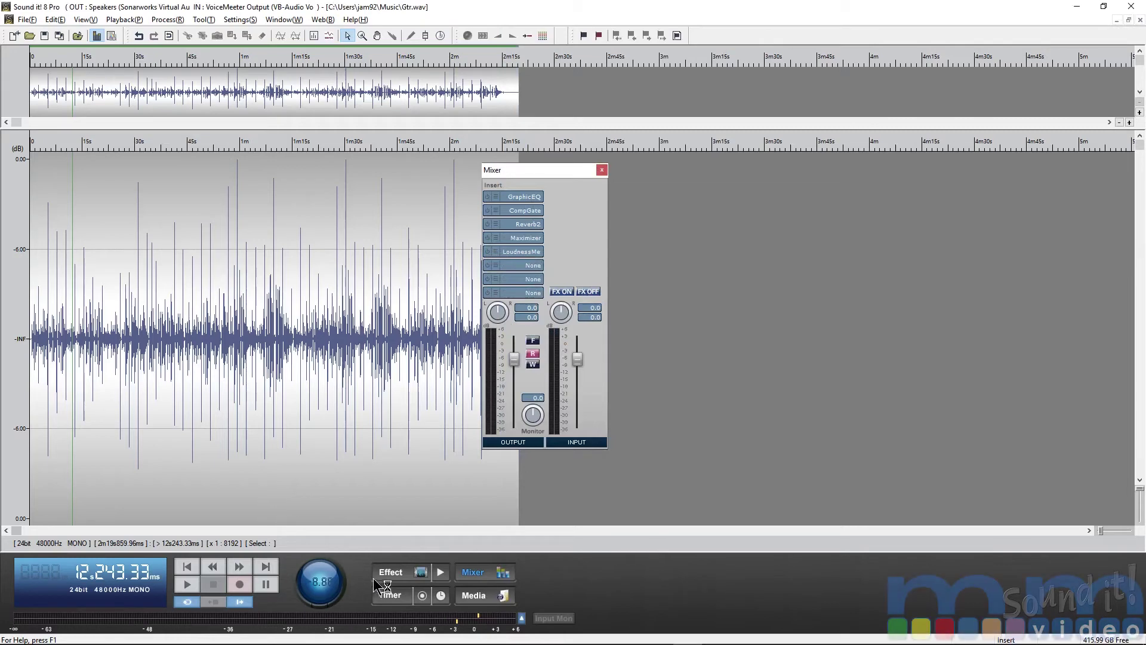
# Play Gtr.wav from the start, turn FX back ON, and replay from the start.
pyautogui.click(191, 567)
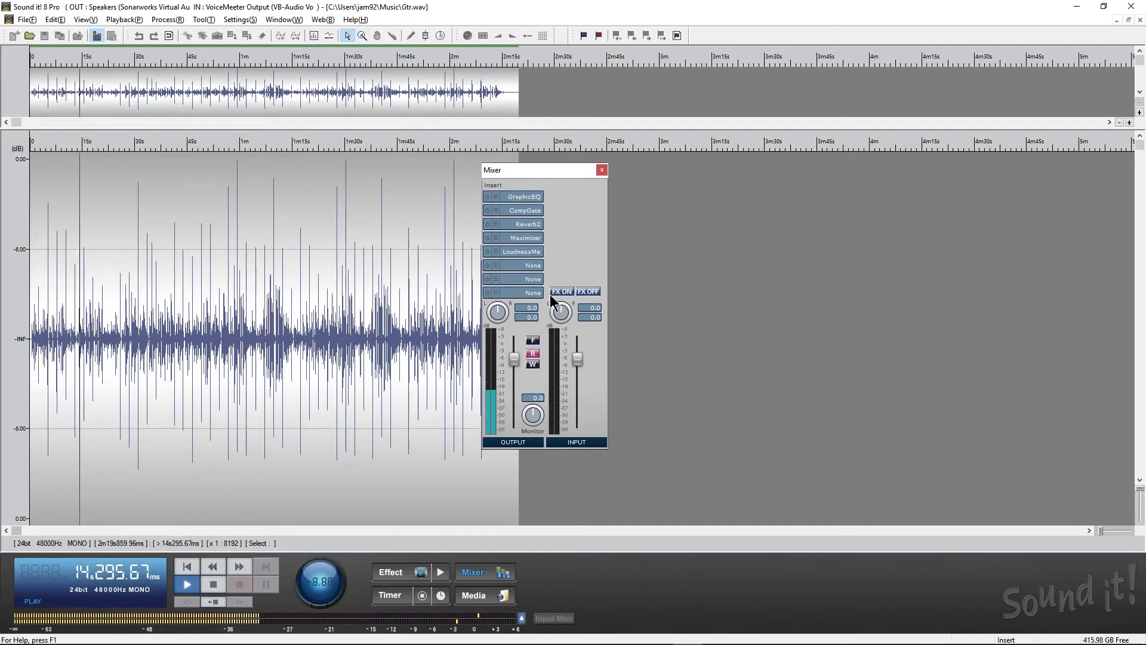
pyautogui.click(593, 293)
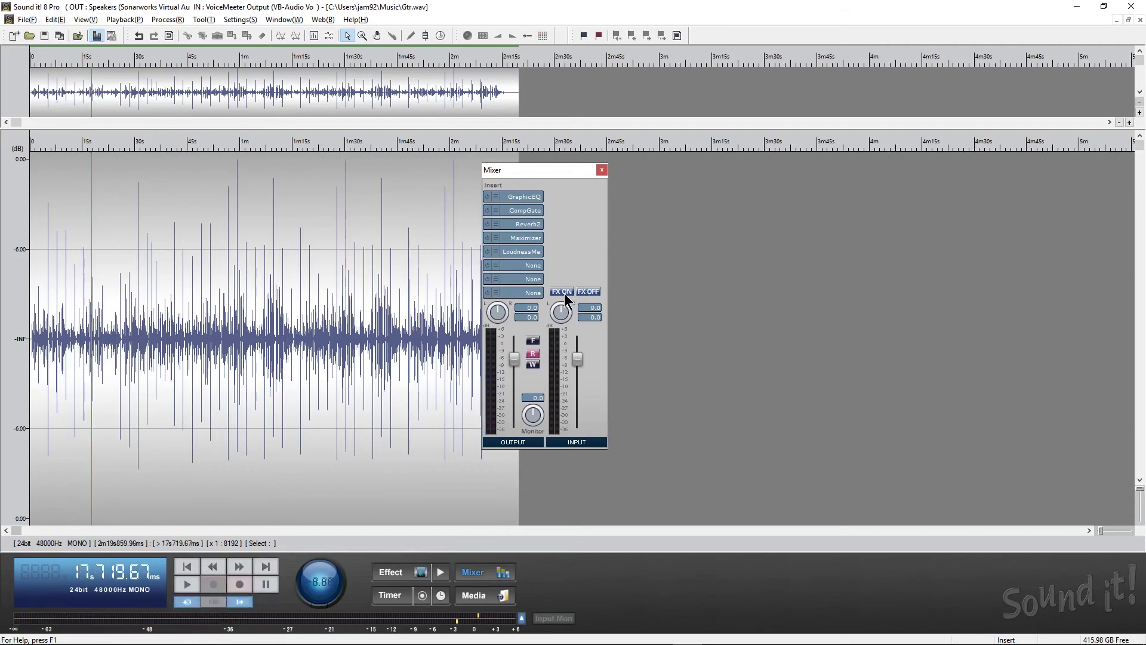
pyautogui.click(191, 567)
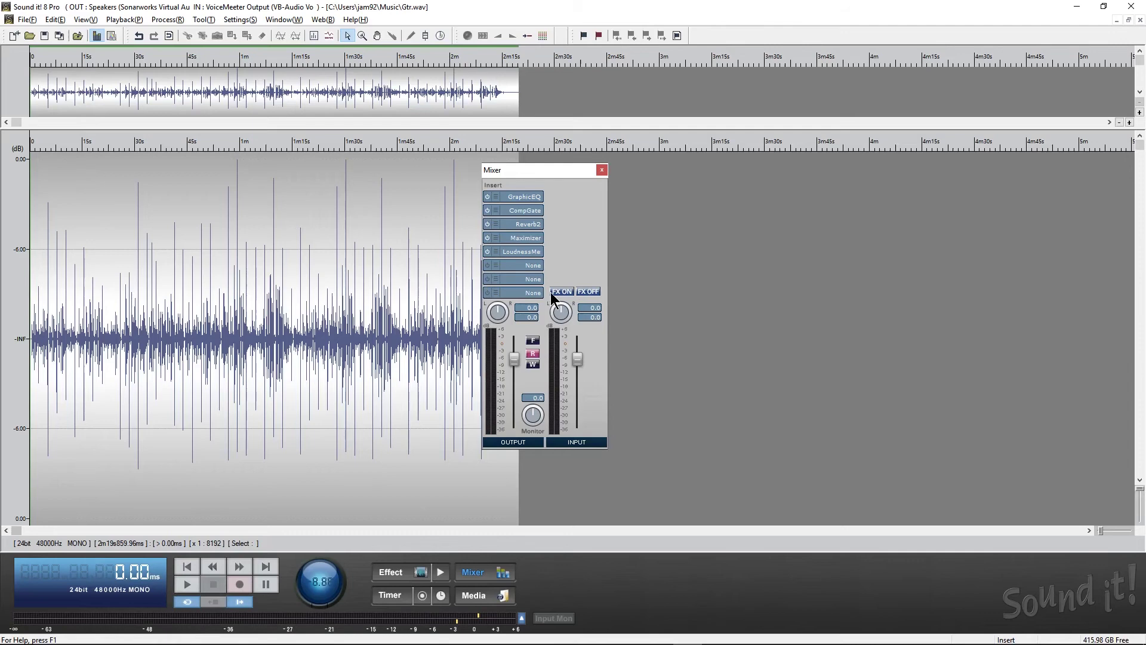
pyautogui.click(185, 586)
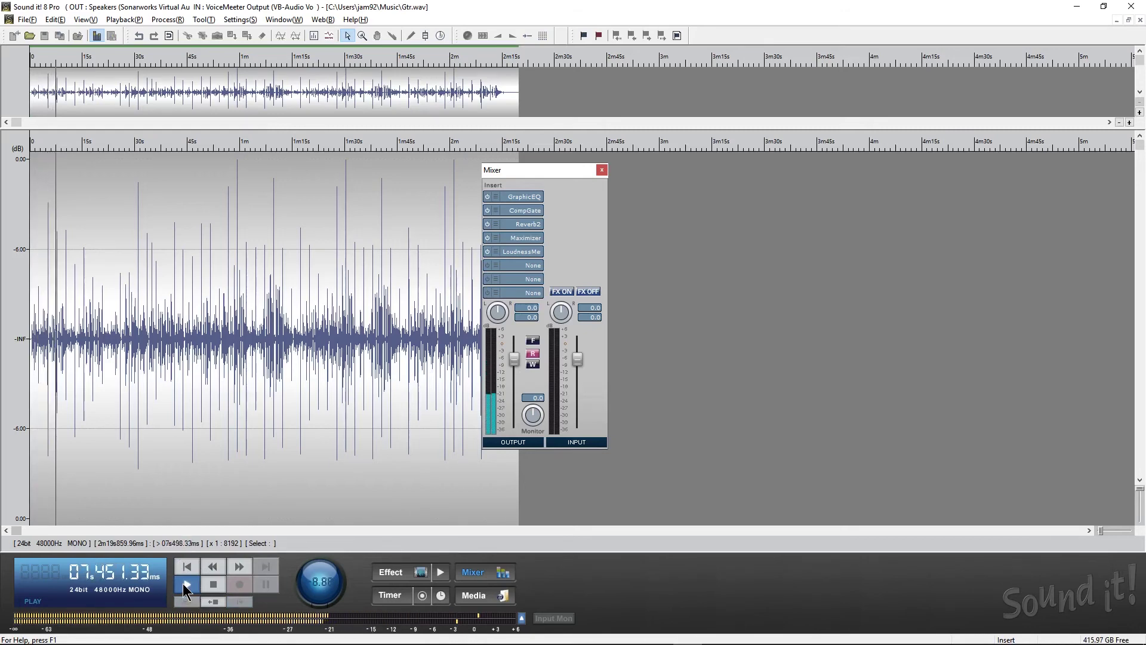
# Load a FabFilter Pro plugin from the FabFilter vendor group into empty slot 6.
pyautogui.click(524, 266)
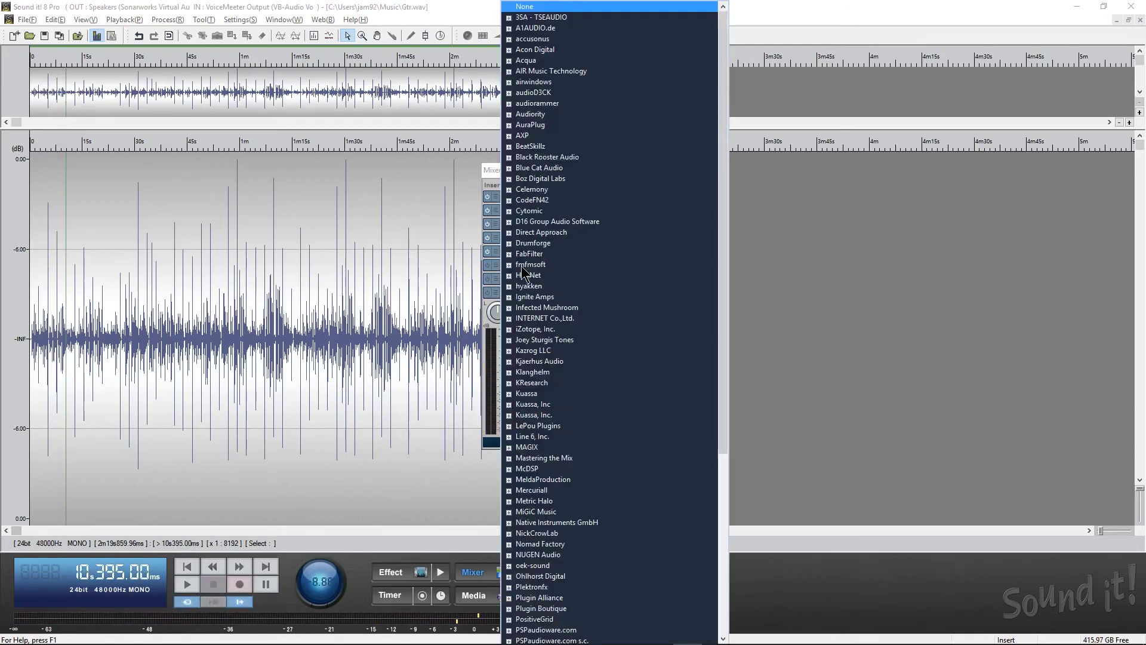
pyautogui.click(509, 254)
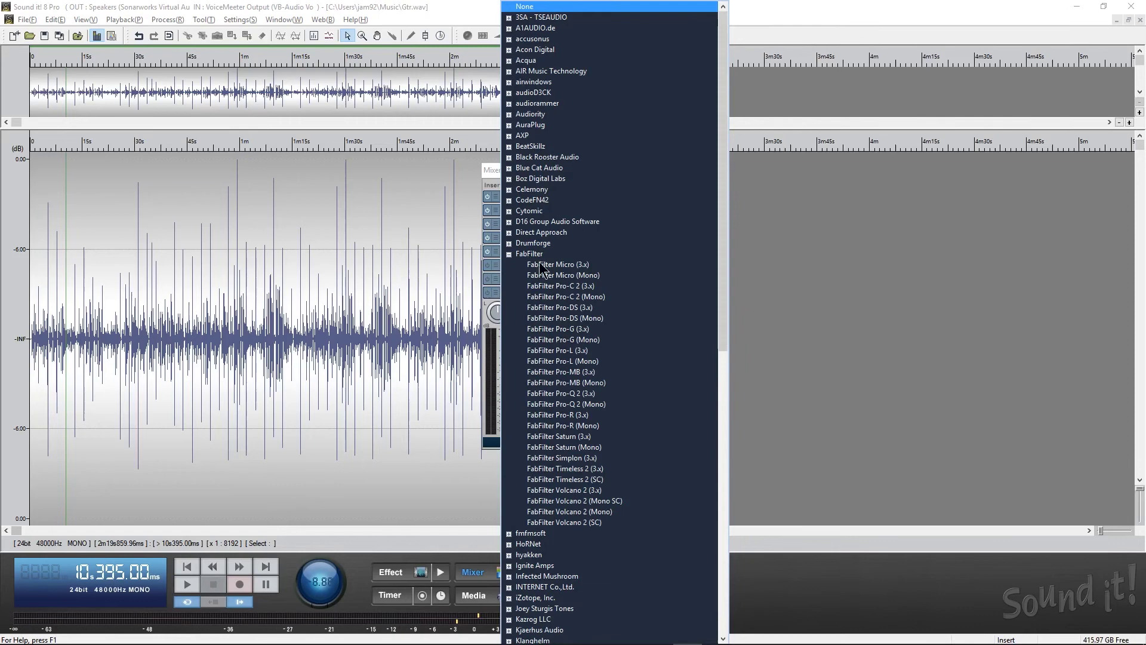
pyautogui.scroll(-1, 562, 286)
pyautogui.scroll(-3, 555, 266)
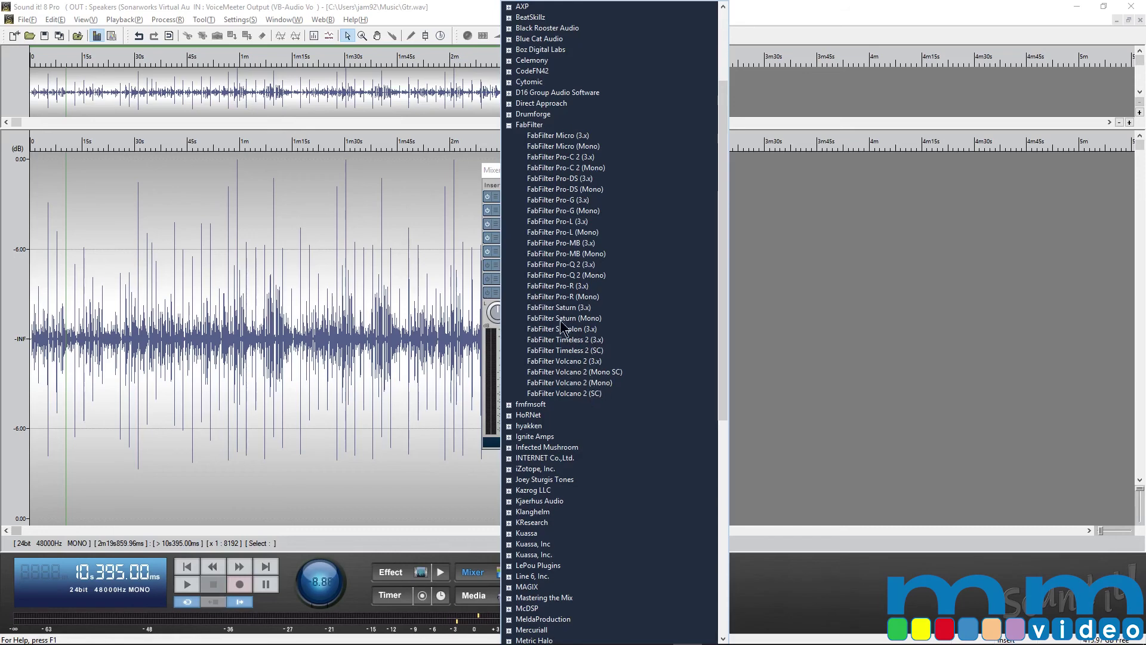
pyautogui.doubleClick(569, 287)
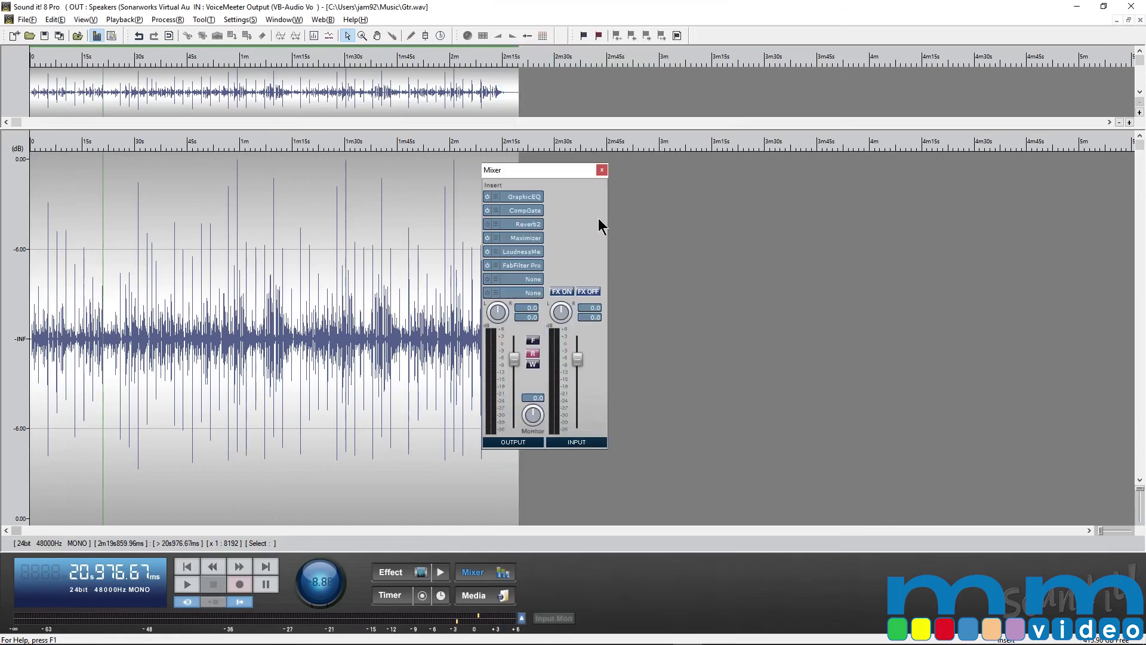